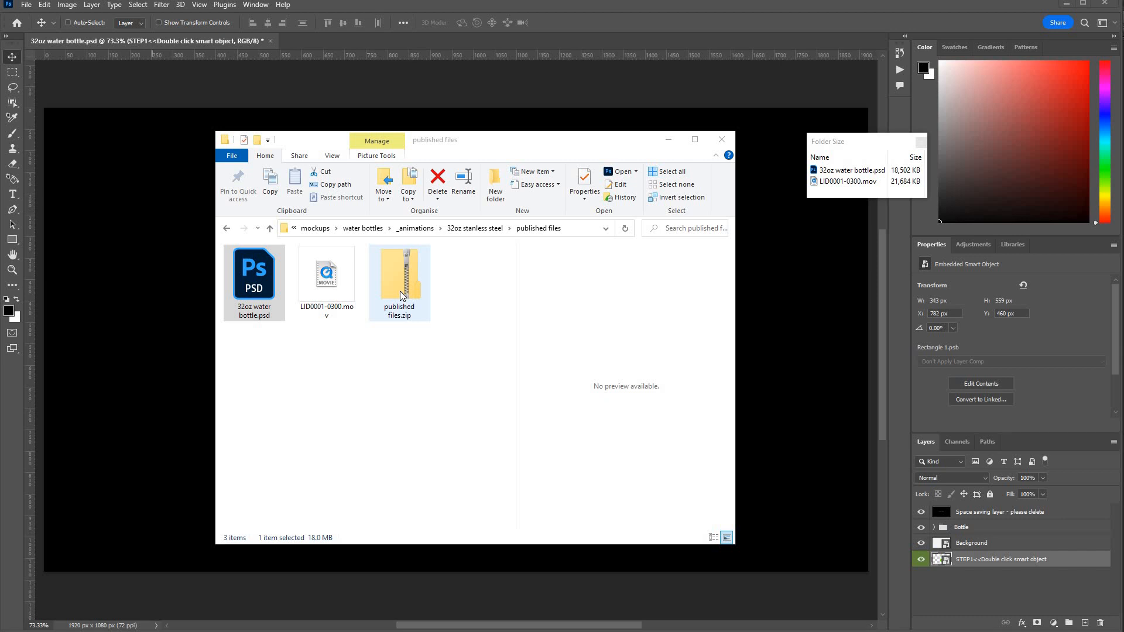
Switch from the published files folder to the Photoshop mockup and hide the "Space saving layer - please delete" layer
{"action": "left_click", "coordinate": [399, 290]}
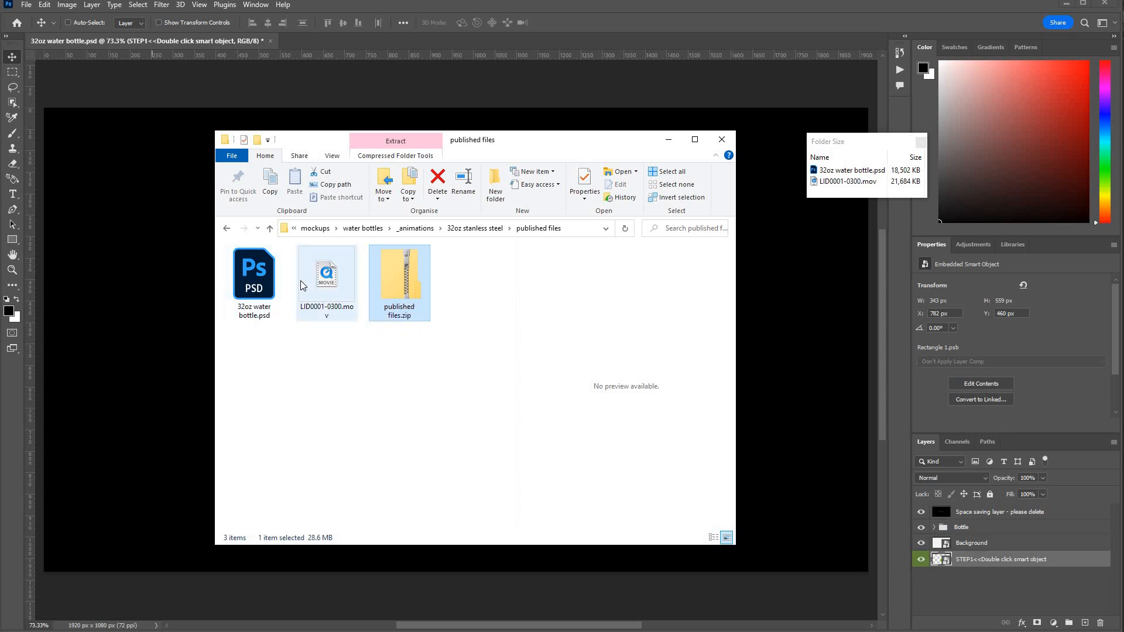
{"action": "left_click", "coordinate": [189, 89]}
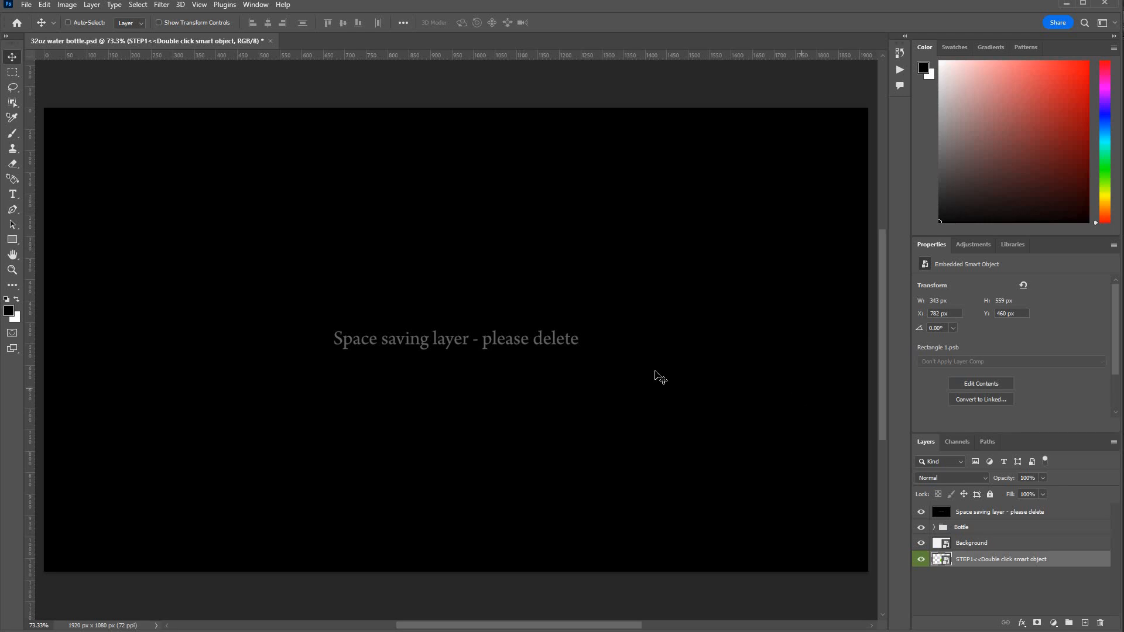
{"action": "left_click", "coordinate": [966, 518]}
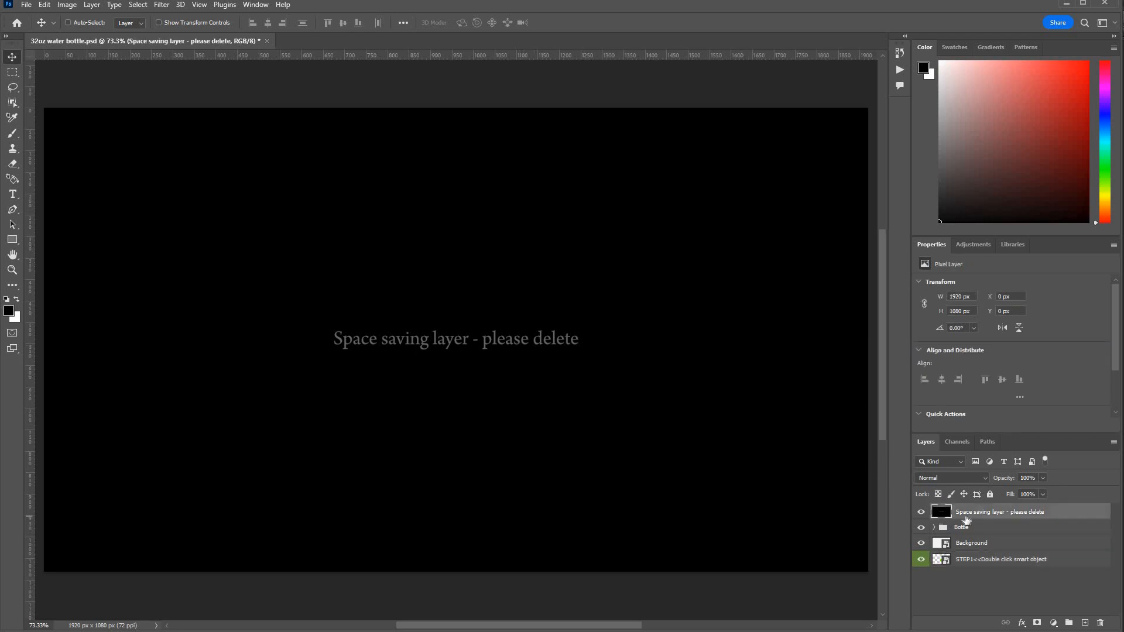
{"action": "left_click", "coordinate": [921, 513]}
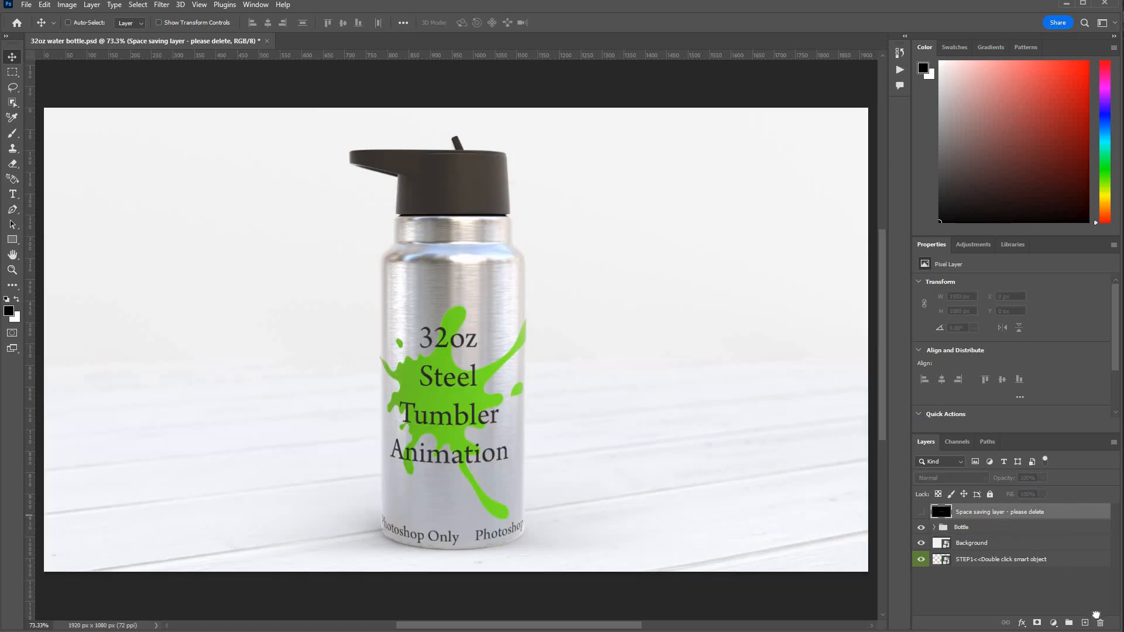
{"action": "mouse_move", "coordinate": [988, 513]}
{"action": "left_mouse_down"}
{"action": "mouse_move", "coordinate": [1083, 613]}
{"action": "mouse_move", "coordinate": [992, 513]}
{"action": "left_mouse_up"}
Open the STEP1 smart object's contents, and within them open the STEP2 design smart object
{"action": "double_click", "coordinate": [939, 558]}
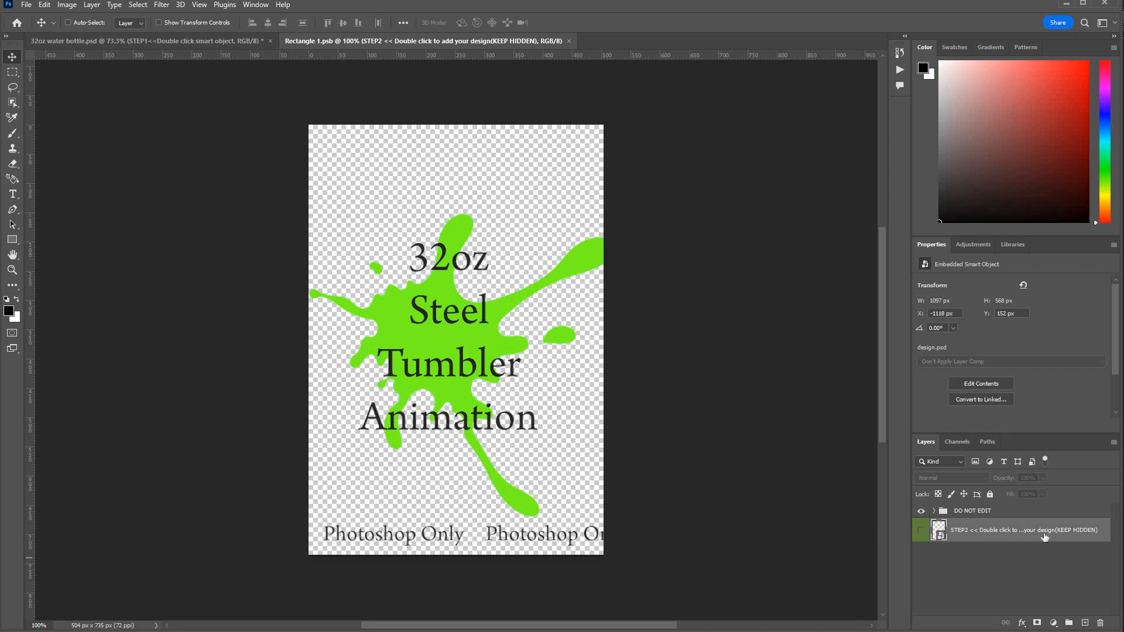
{"action": "double_click", "coordinate": [938, 529]}
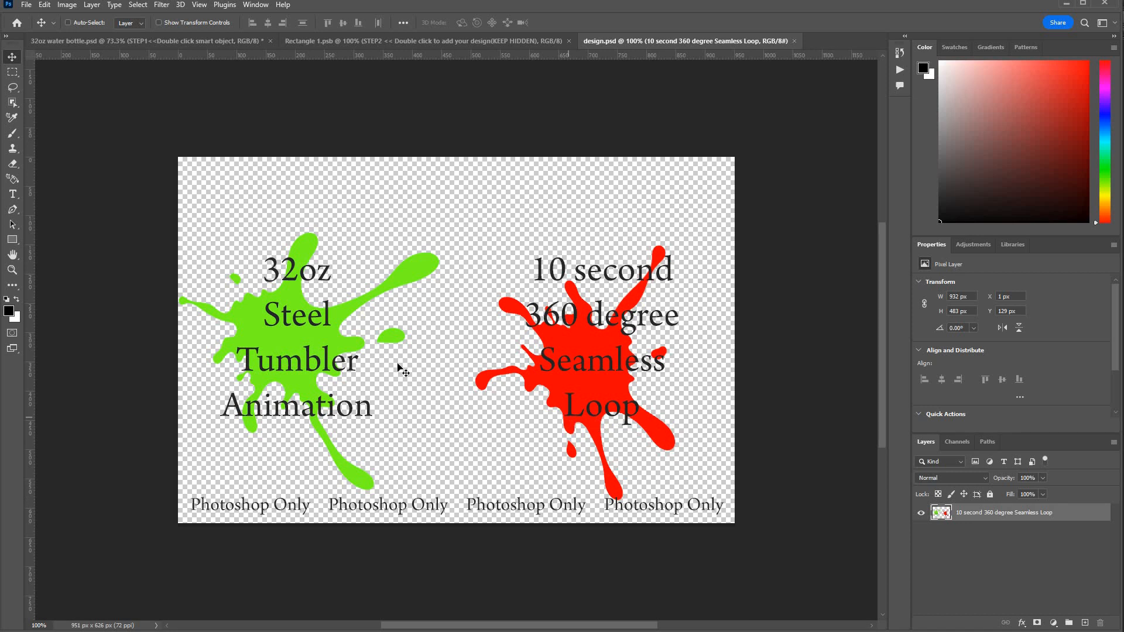
{"action": "left_click", "coordinate": [26, 4]}
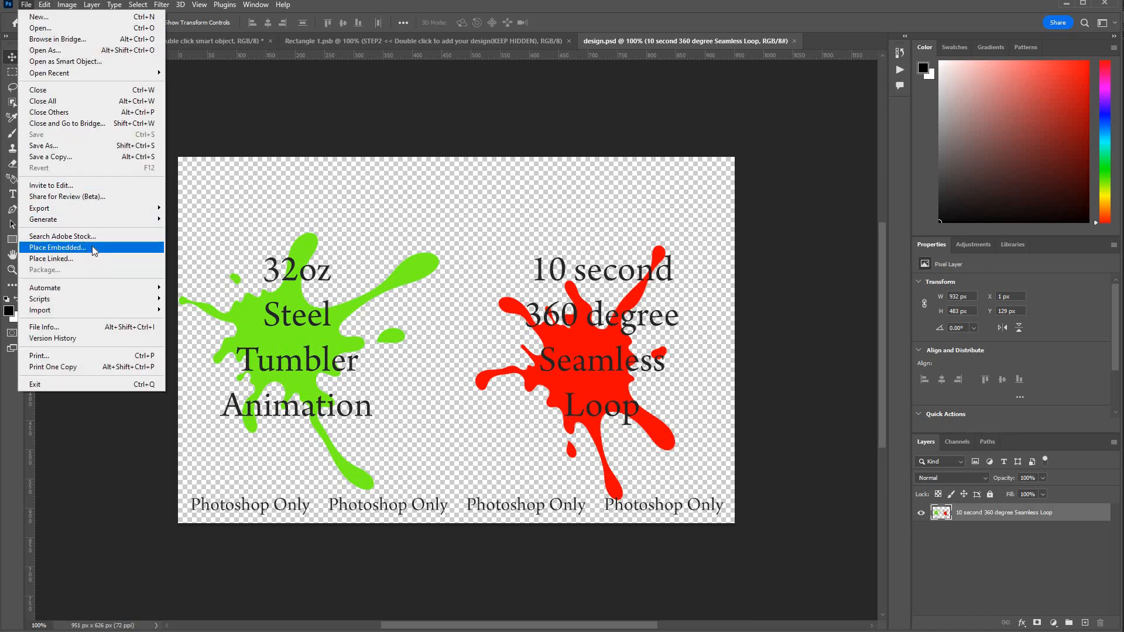
{"action": "left_click", "coordinate": [93, 246]}
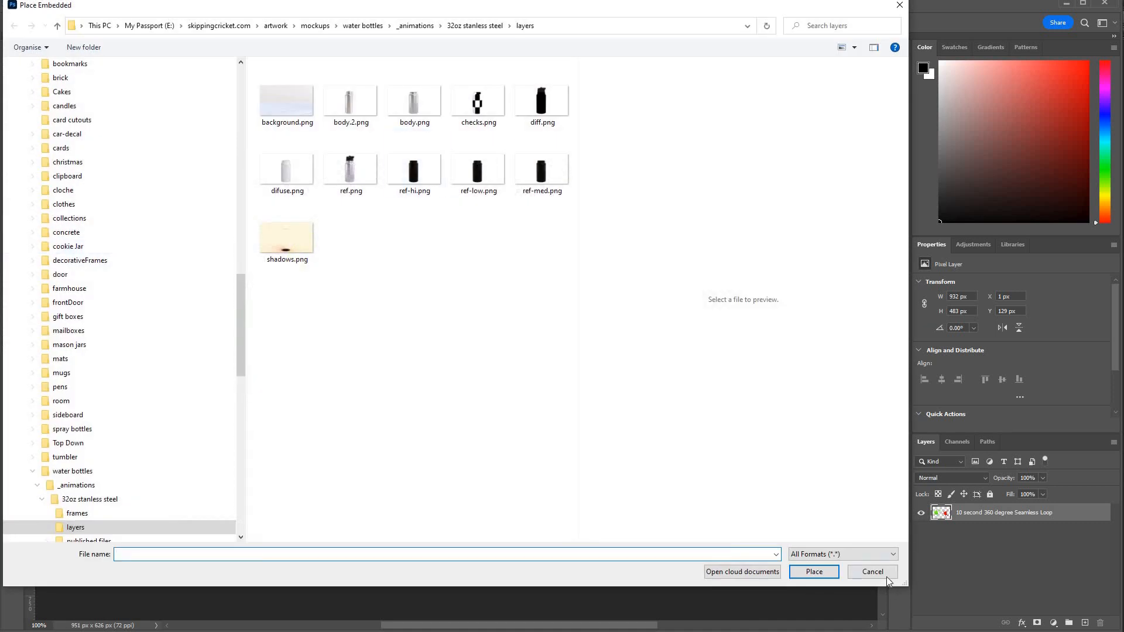
{"action": "key", "text": "Escape"}
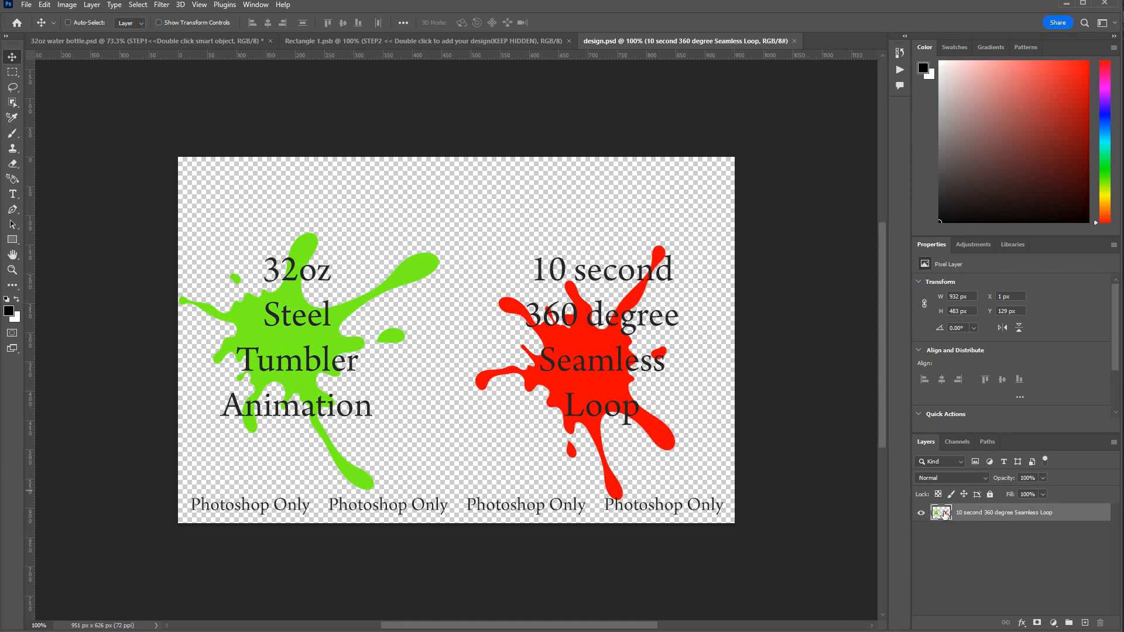
Replace the layer in design.psd with a copy of itself, saving and closing both smart object documents to return to the bottle mockup
{"action": "left_click_drag", "start_coordinate": [943, 514], "coordinate": [1099, 622]}
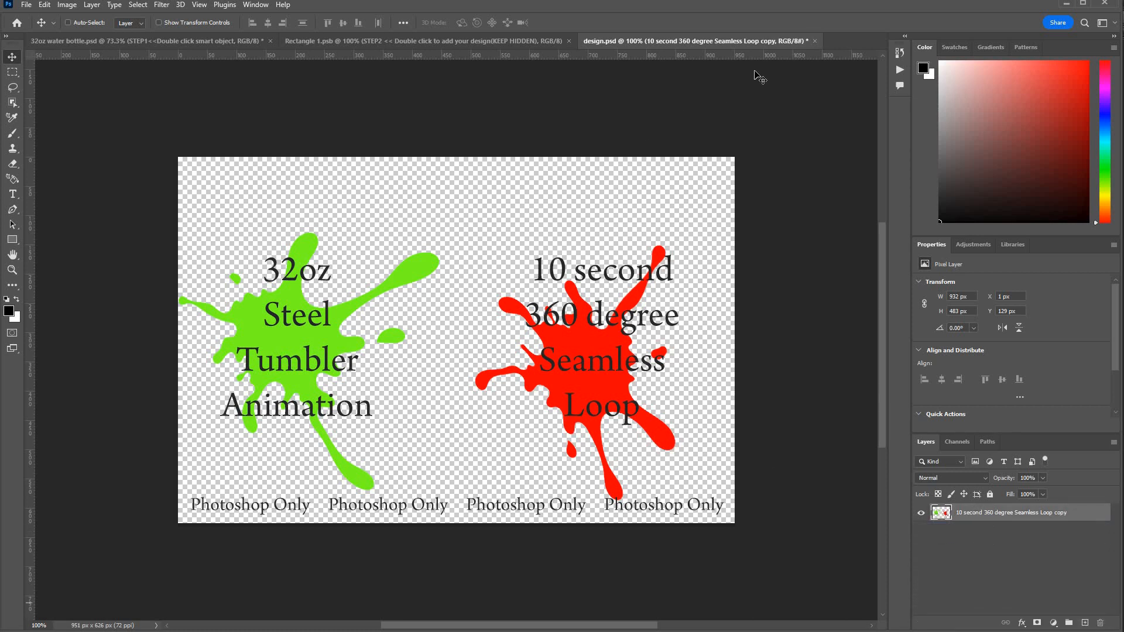
{"action": "left_click", "coordinate": [531, 228]}
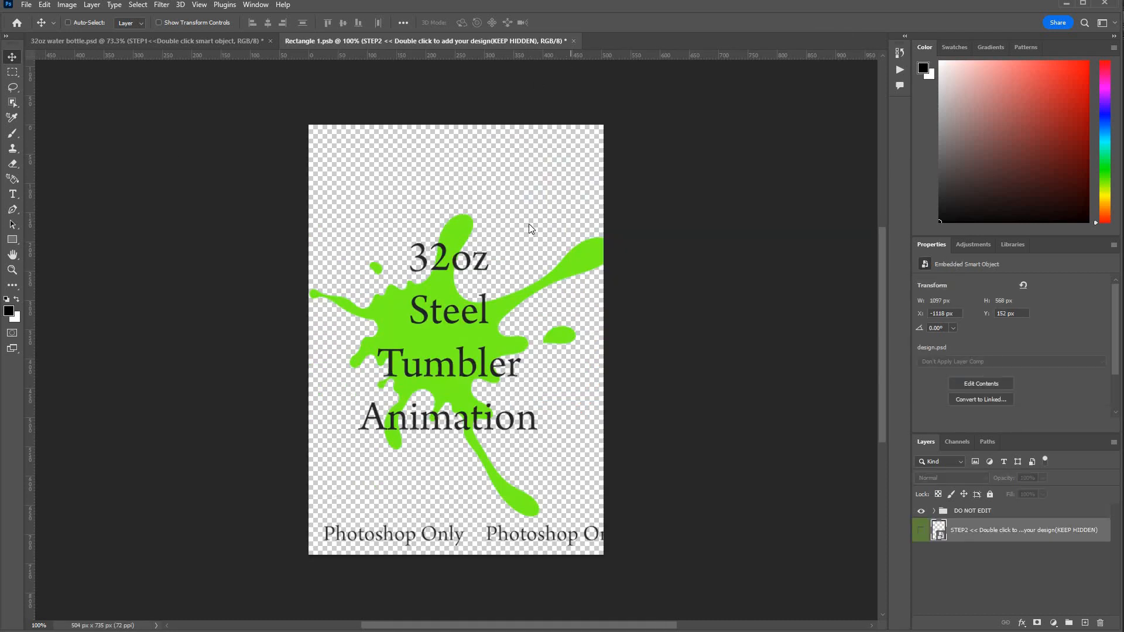
{"action": "key", "text": "ctrl+w"}
{"action": "left_click", "coordinate": [528, 224]}
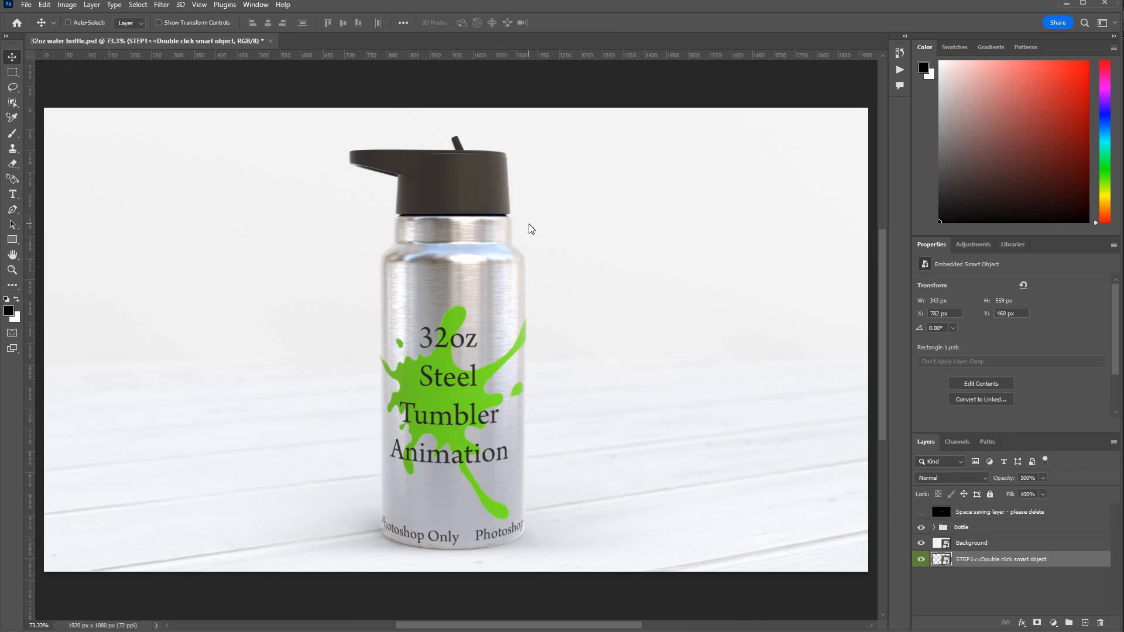
Show the Timeline and scrub the playhead to about 0:00:03:18 to preview the rotating bottle
{"action": "left_click", "coordinate": [253, 7]}
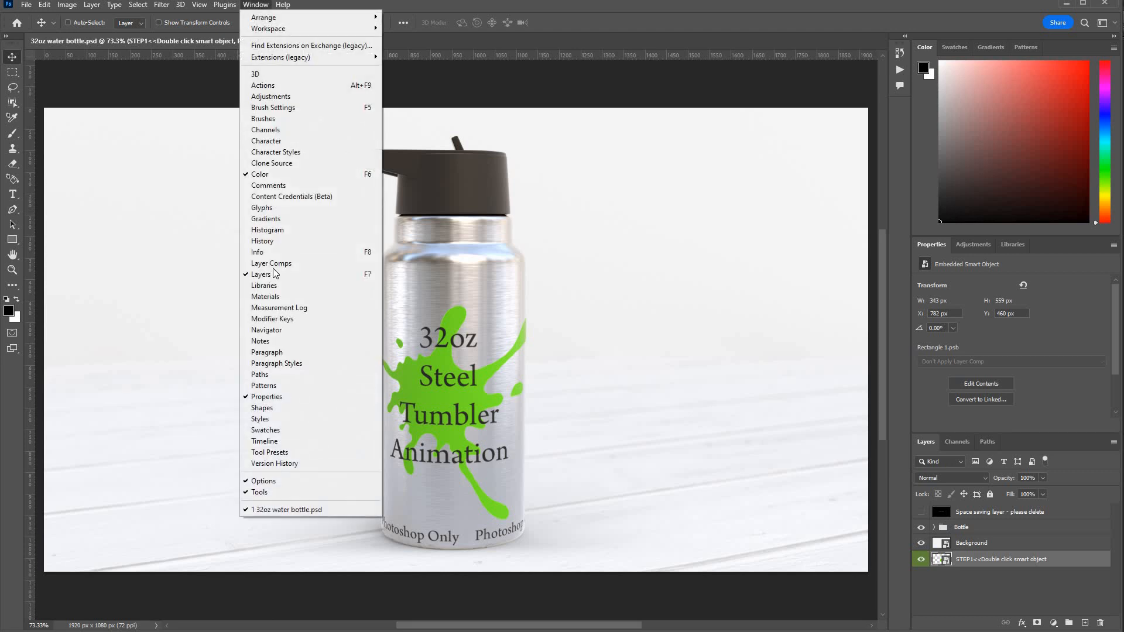
{"action": "left_click", "coordinate": [278, 442]}
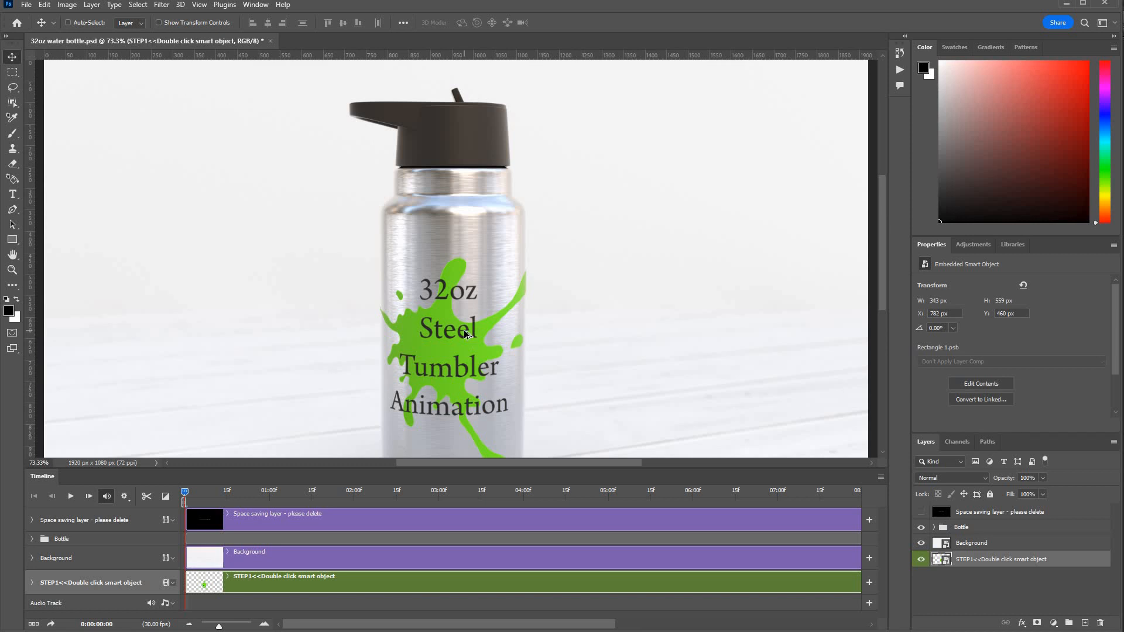
{"action": "scroll", "coordinate": [466, 334], "scroll_direction": "down", "scroll_amount": 2}
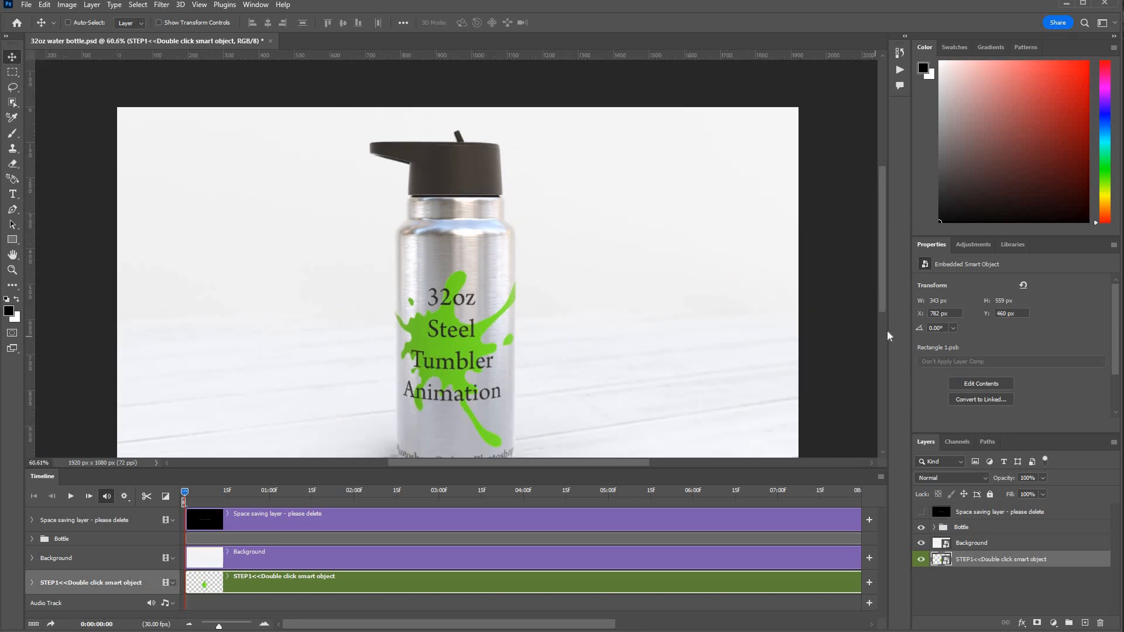
{"action": "scroll", "coordinate": [886, 318], "scroll_direction": "down", "scroll_amount": 2}
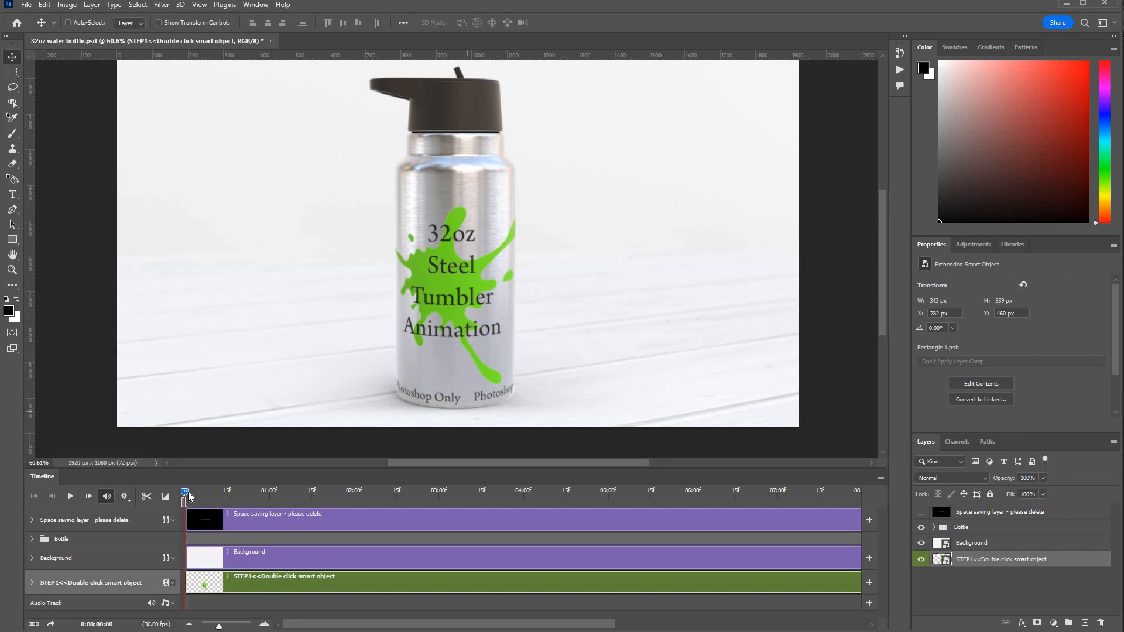
{"action": "left_click_drag", "start_coordinate": [188, 490], "coordinate": [204, 491]}
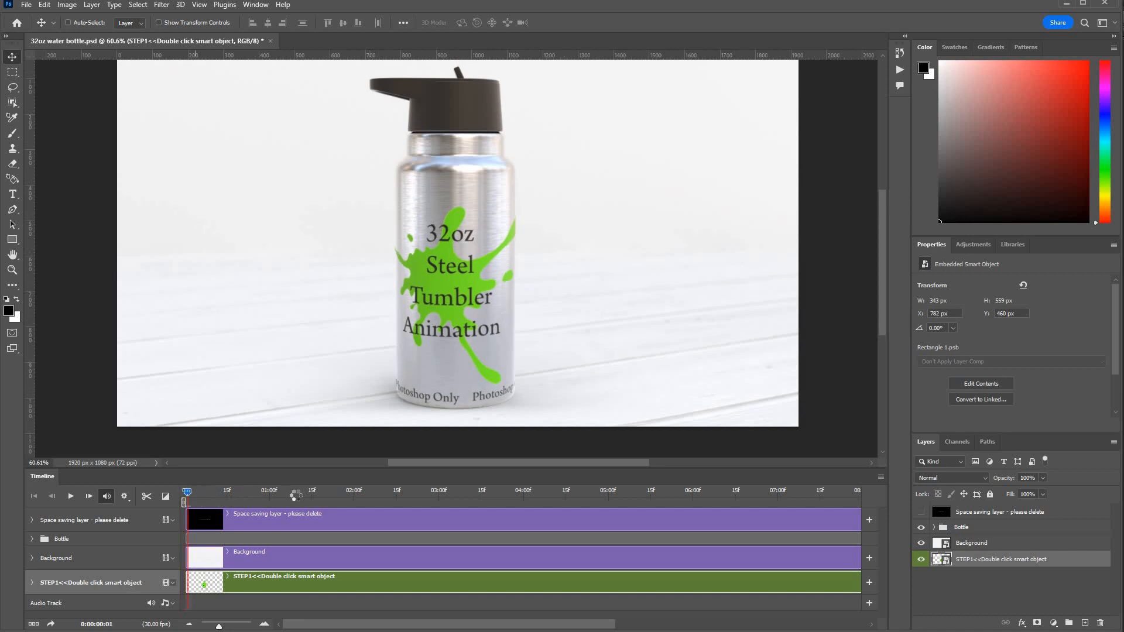
{"action": "left_click_drag", "start_coordinate": [391, 496], "coordinate": [879, 478]}
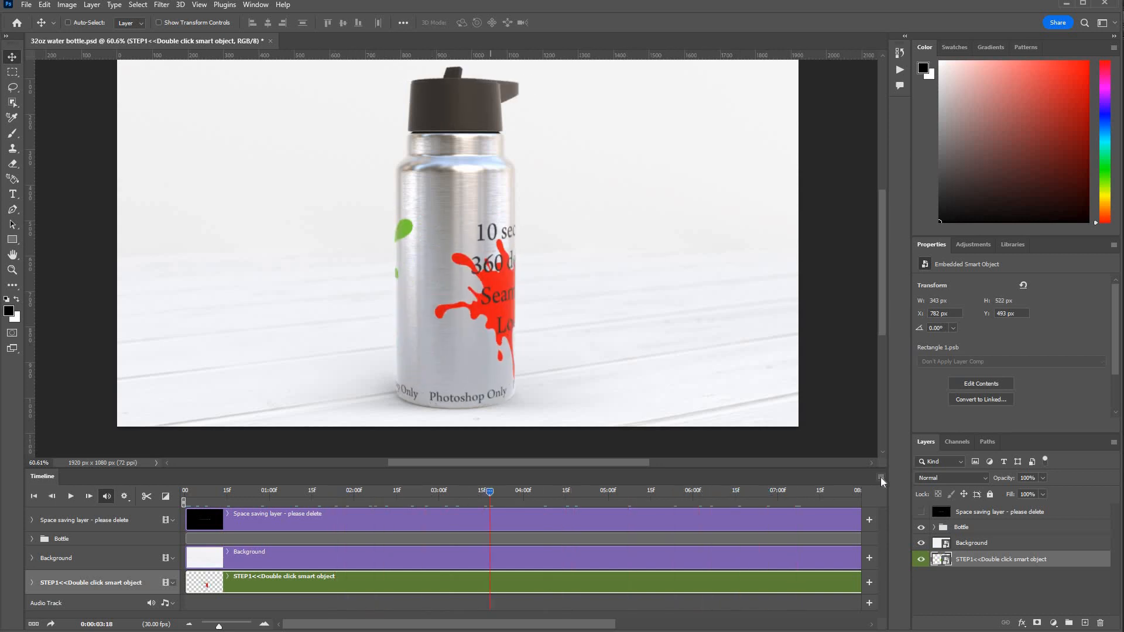
Render all frames as an H.264 video named 32oz water bottle.mp4 at High Quality and document size, 1920 x 1080
{"action": "left_click", "coordinate": [880, 477]}
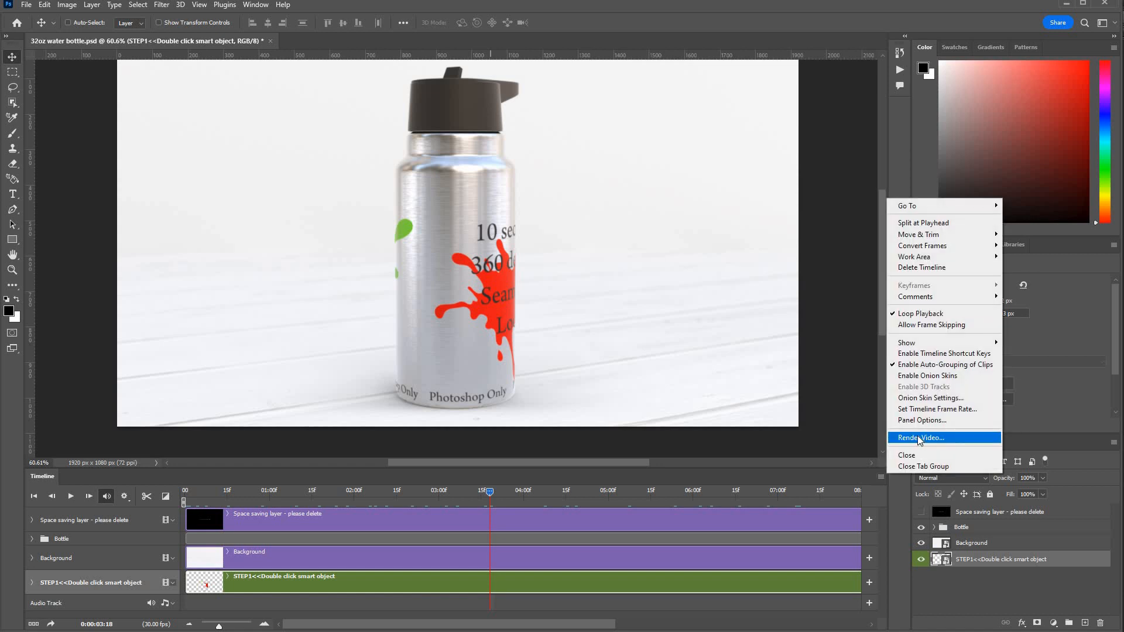
{"action": "left_click", "coordinate": [917, 437]}
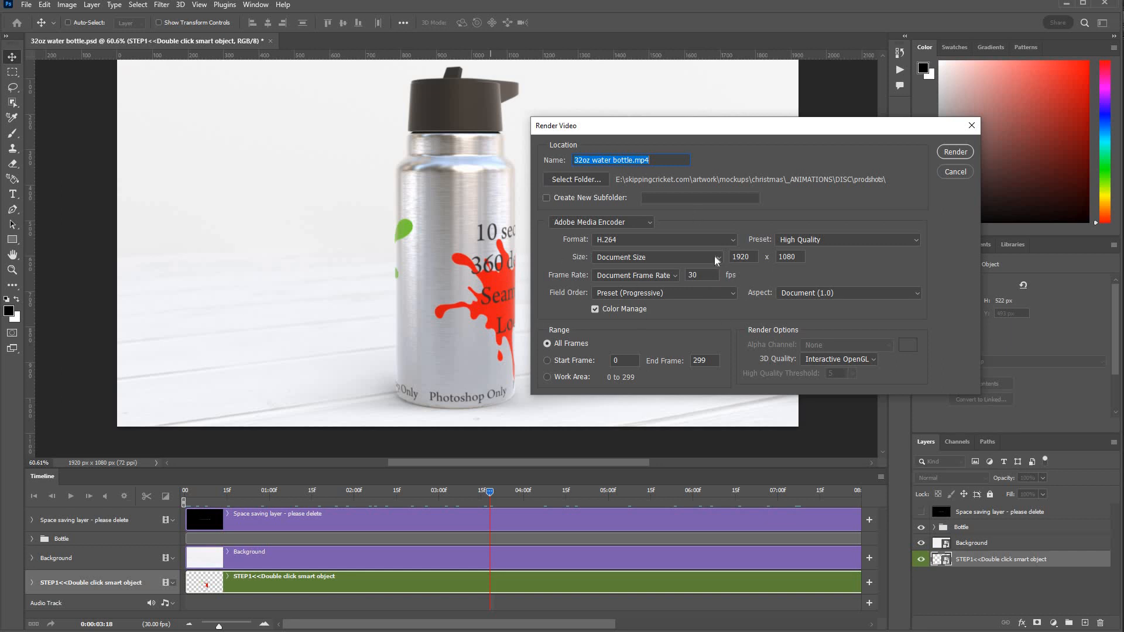
{"action": "left_click", "coordinate": [640, 240]}
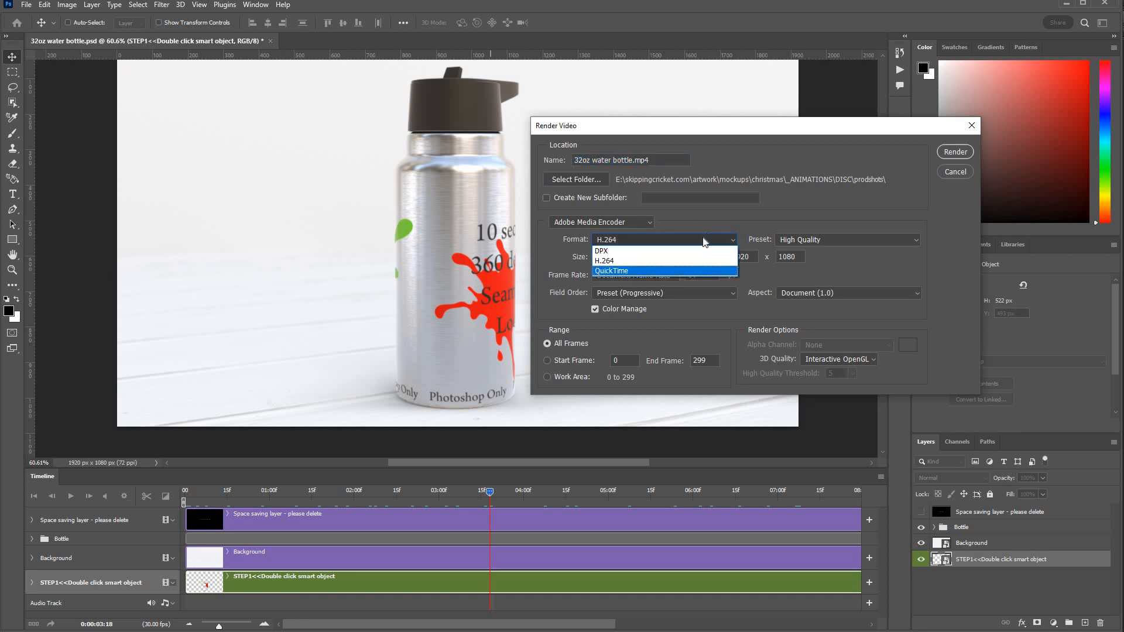
{"action": "left_click", "coordinate": [607, 240]}
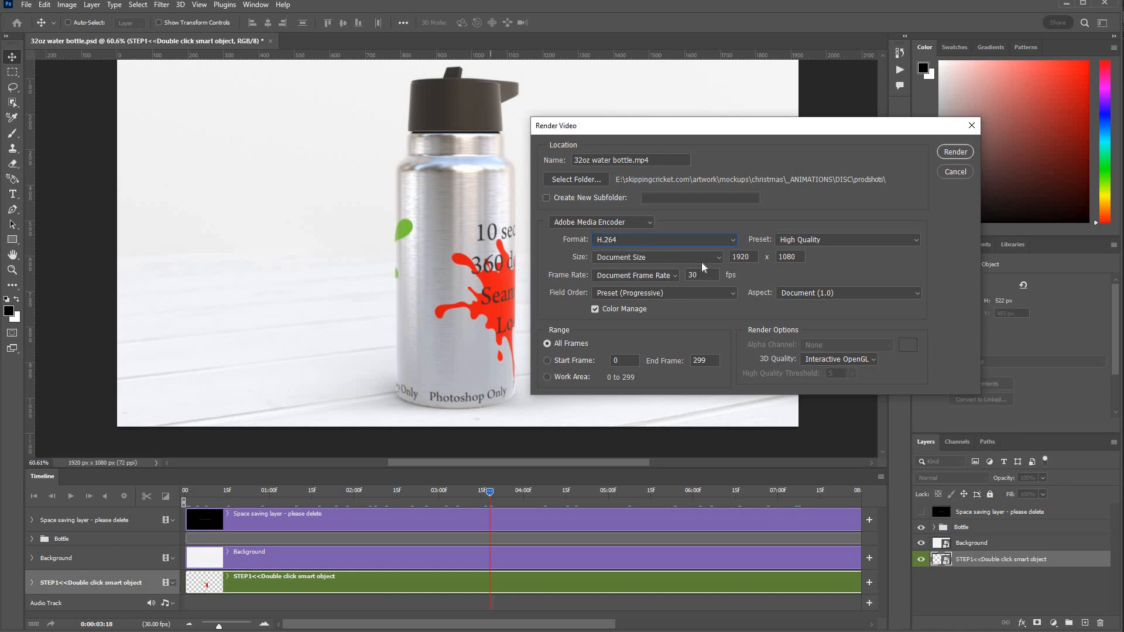
{"action": "left_click", "coordinate": [950, 150]}
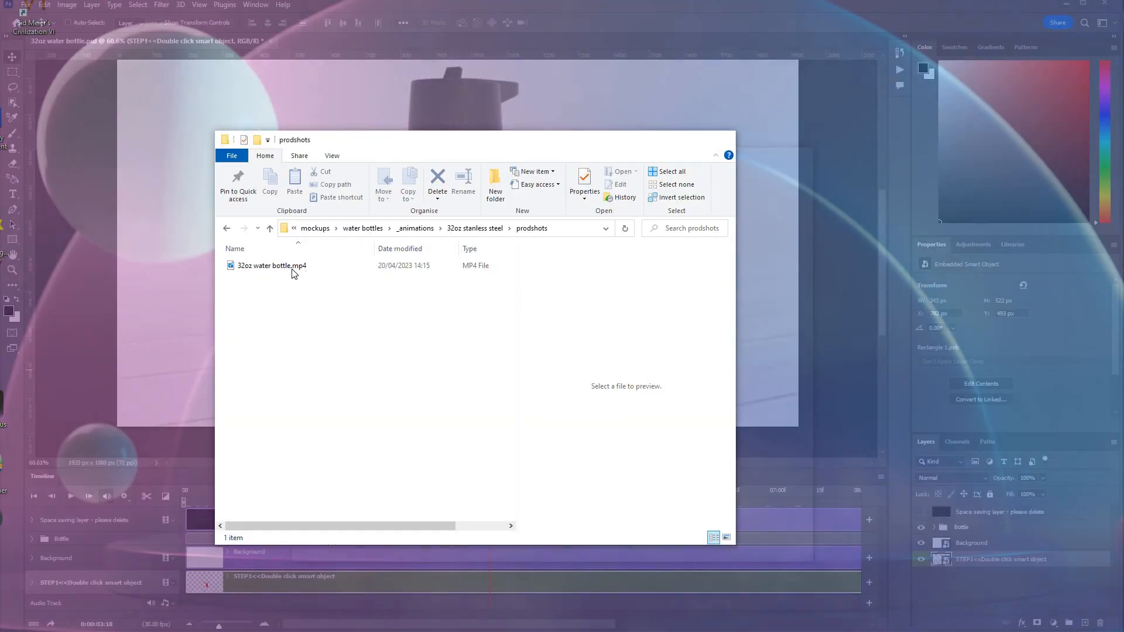
Play the rendered 32oz water bottle.mp4 from the prodshots folder, close the player and return to Photoshop
{"action": "left_click", "coordinate": [291, 266]}
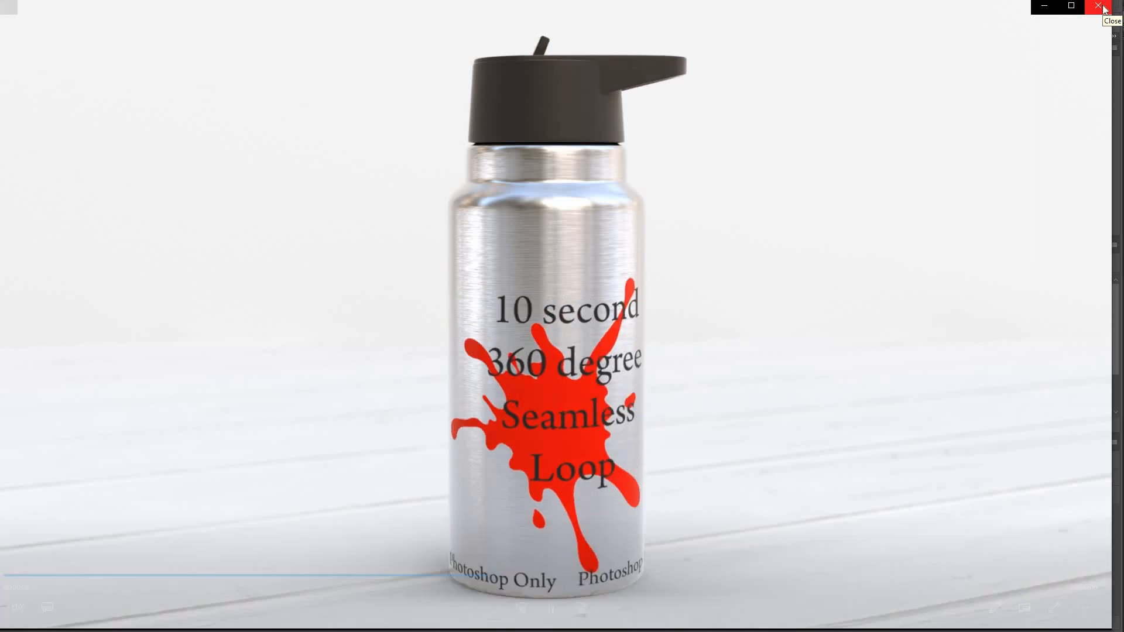
{"action": "left_click", "coordinate": [1098, 6]}
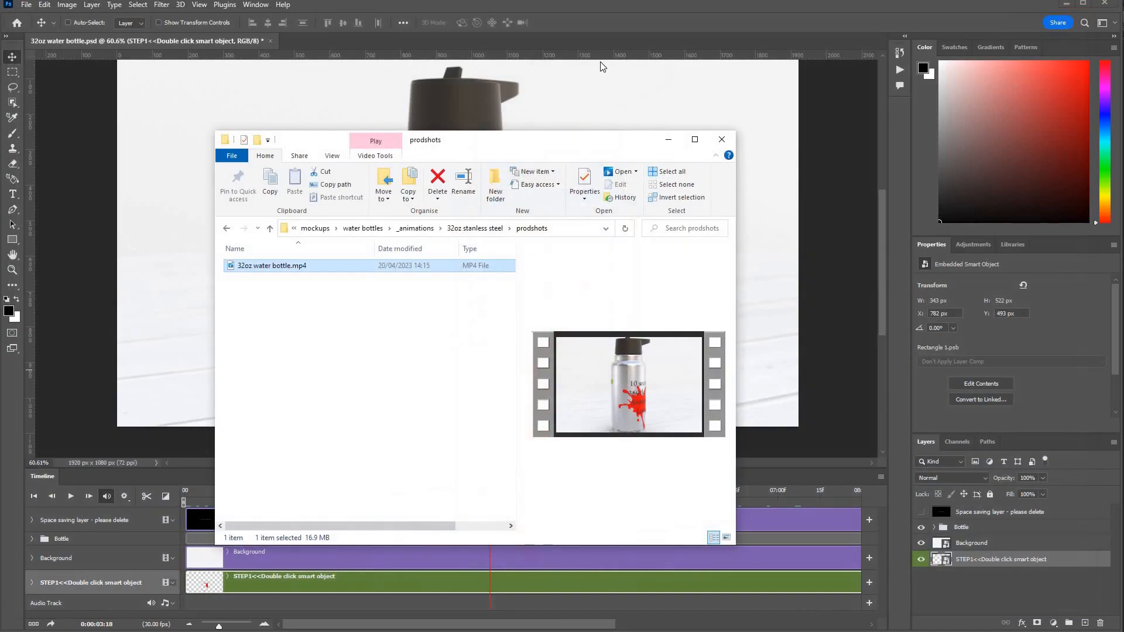
{"action": "left_click", "coordinate": [590, 27]}
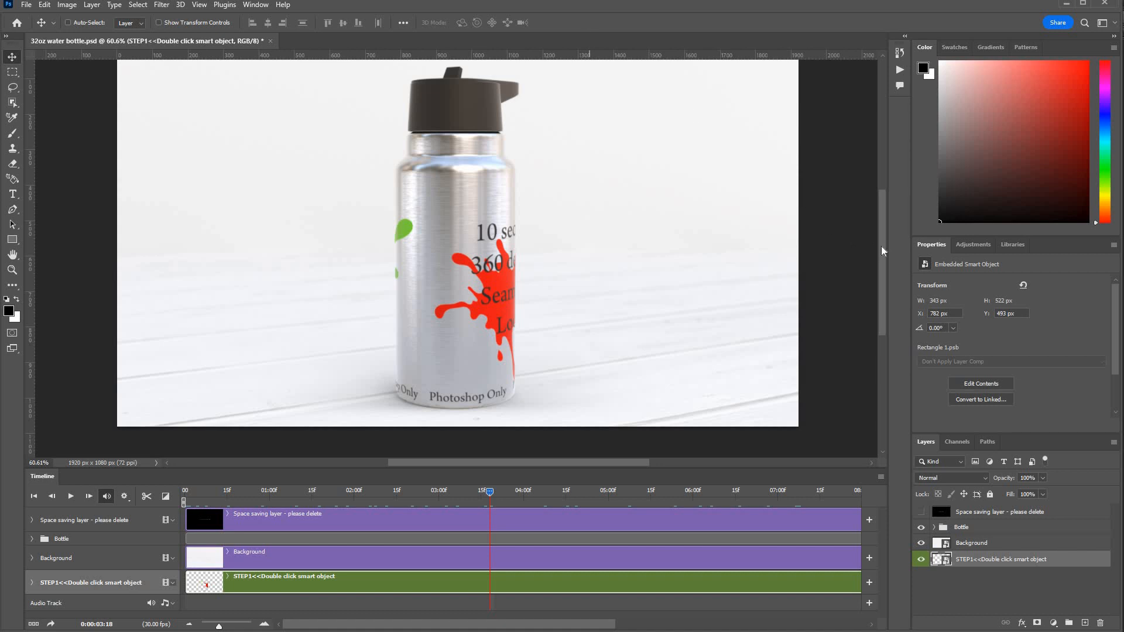
Open the Background smart object's contents to see where a replacement image would be placed, and close background.png without editing it
{"action": "scroll", "coordinate": [881, 238], "scroll_direction": "up", "scroll_amount": 2}
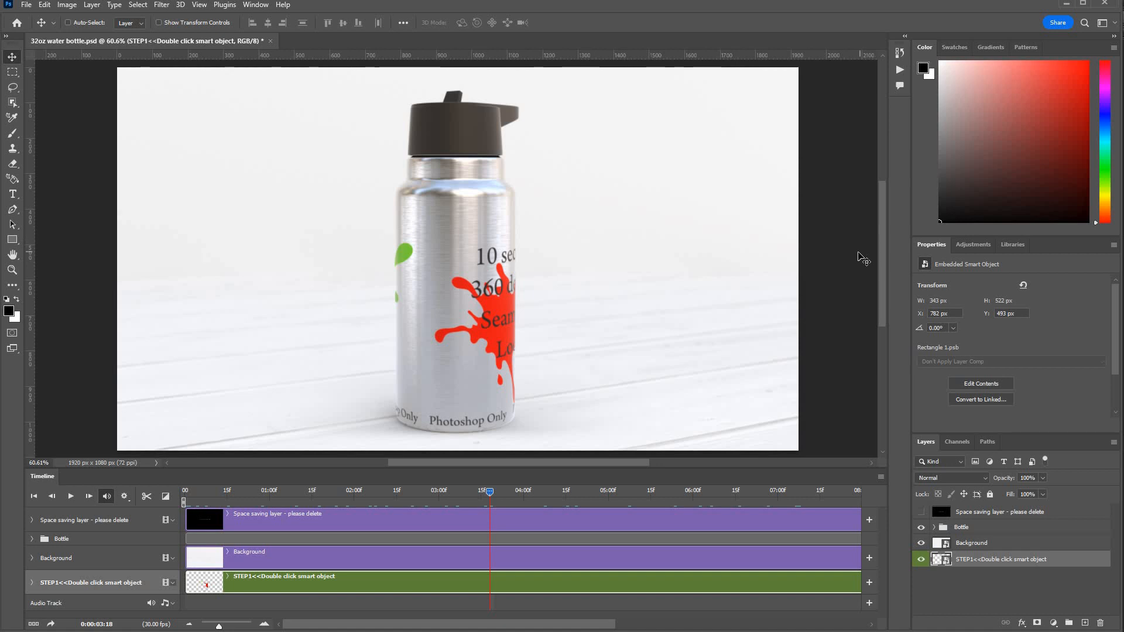
{"action": "double_click", "coordinate": [938, 545]}
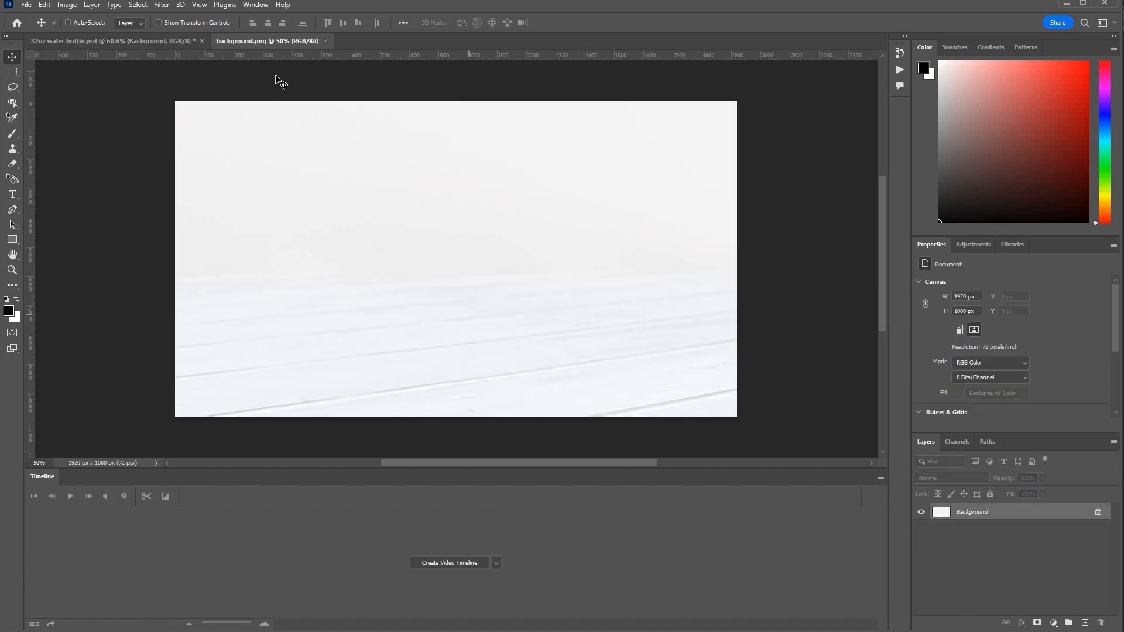
{"action": "left_click", "coordinate": [26, 5]}
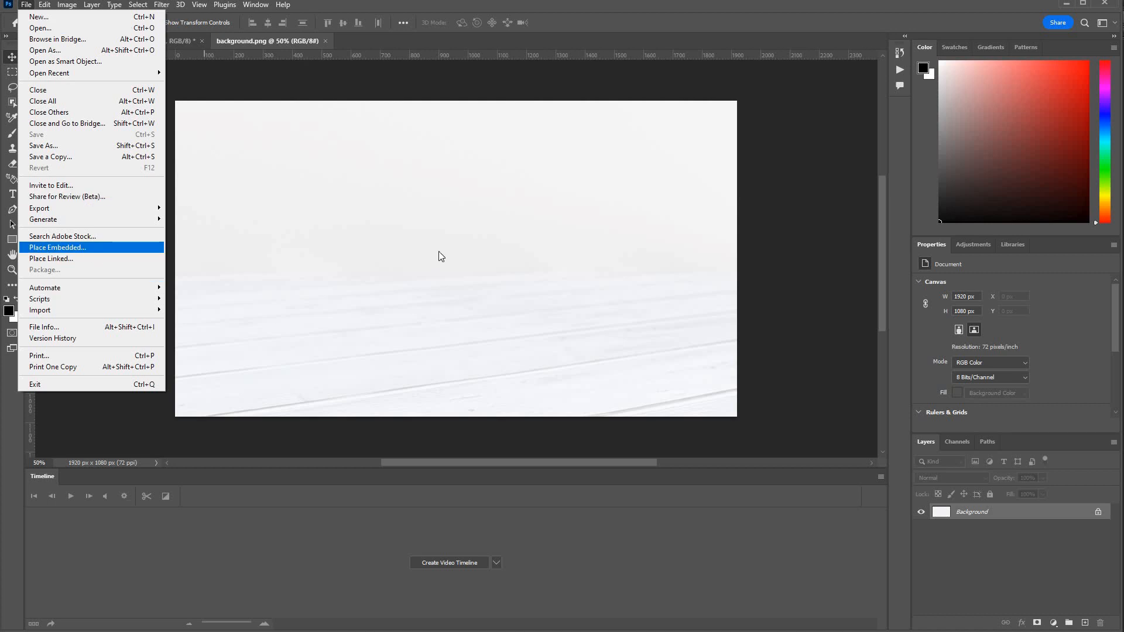
{"action": "left_click", "coordinate": [325, 42]}
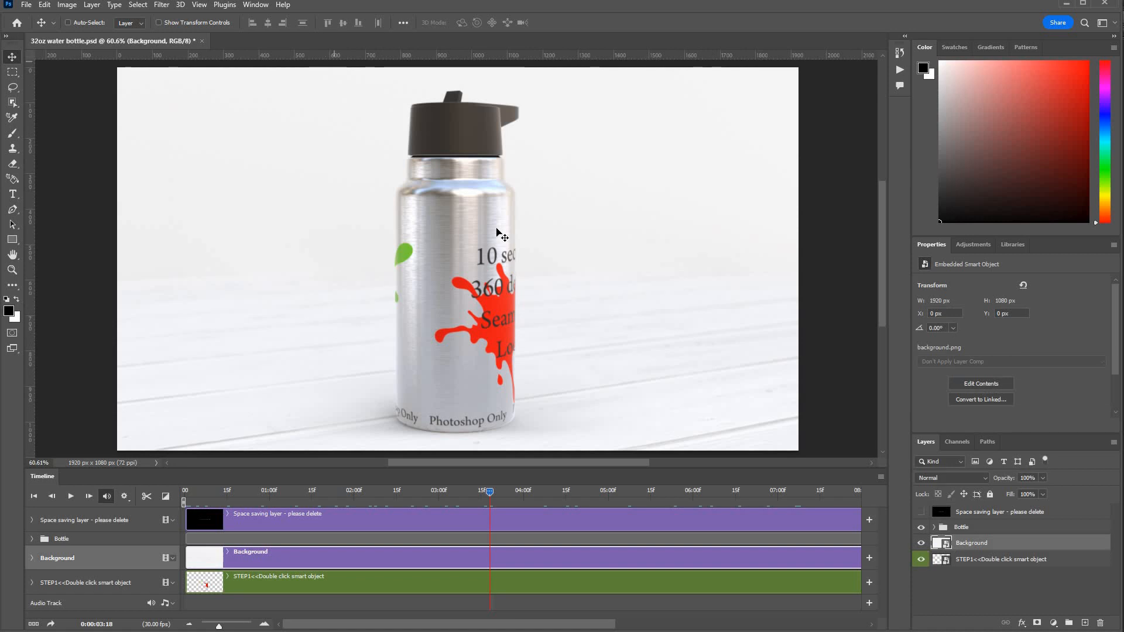
Expand the Bottle layer group and scrub the timeline back to about 0:00:01:12
{"action": "left_click", "coordinate": [933, 527]}
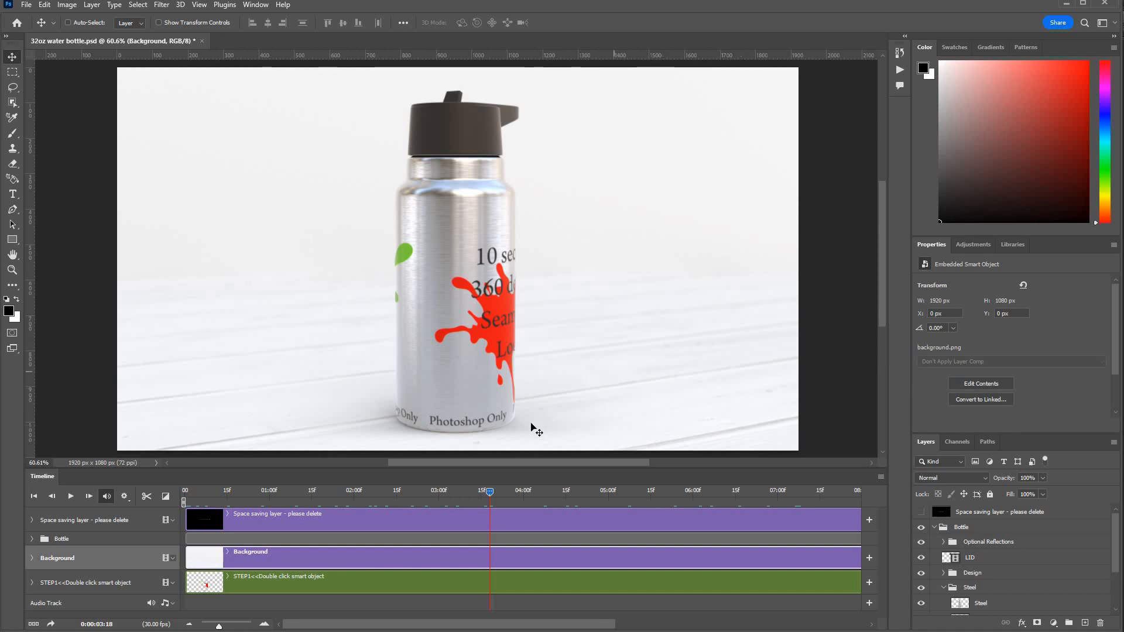
{"action": "left_click_drag", "start_coordinate": [537, 495], "coordinate": [303, 488]}
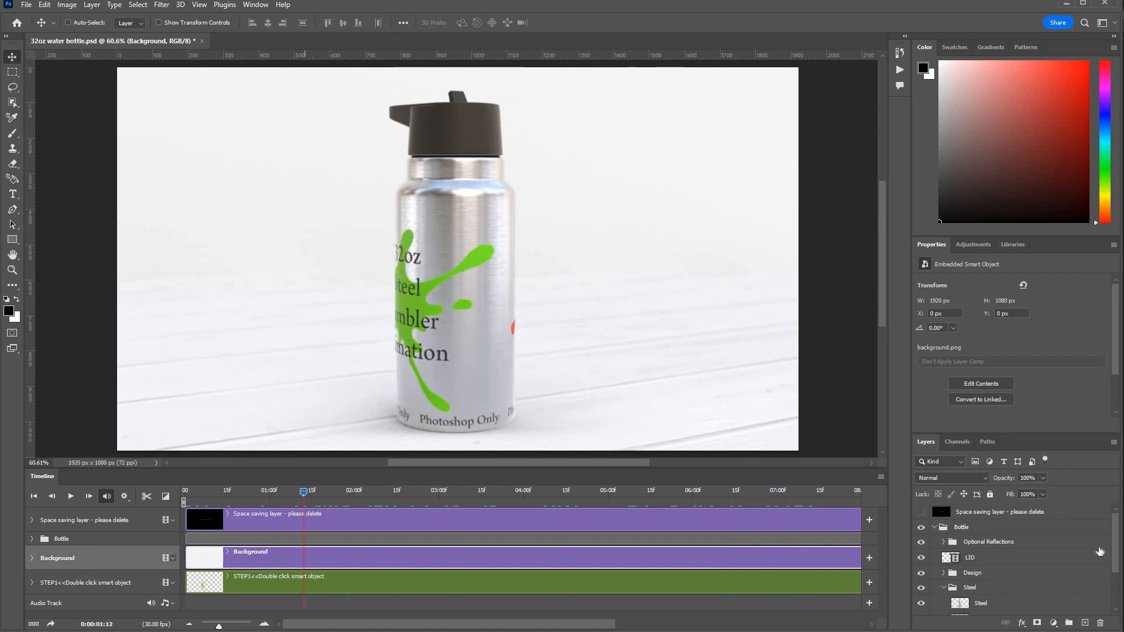
Open the contents of the STEP1 smart object below the Background layer for editing
{"action": "scroll", "coordinate": [1116, 573], "scroll_direction": "down", "scroll_amount": 3}
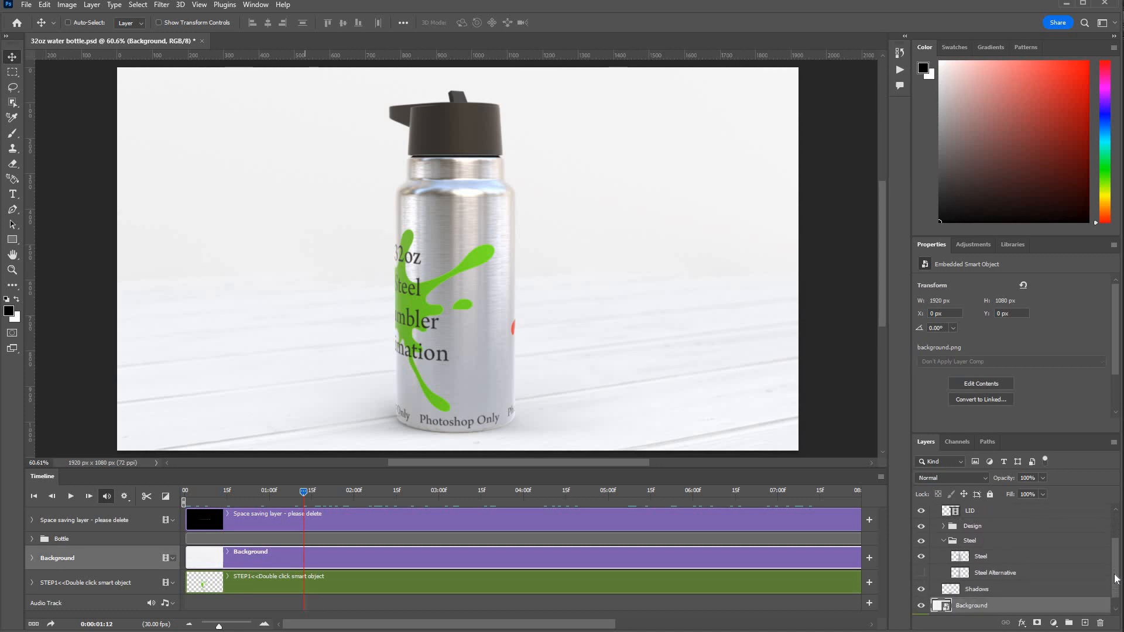
{"action": "scroll", "coordinate": [939, 608], "scroll_direction": "down", "scroll_amount": 1}
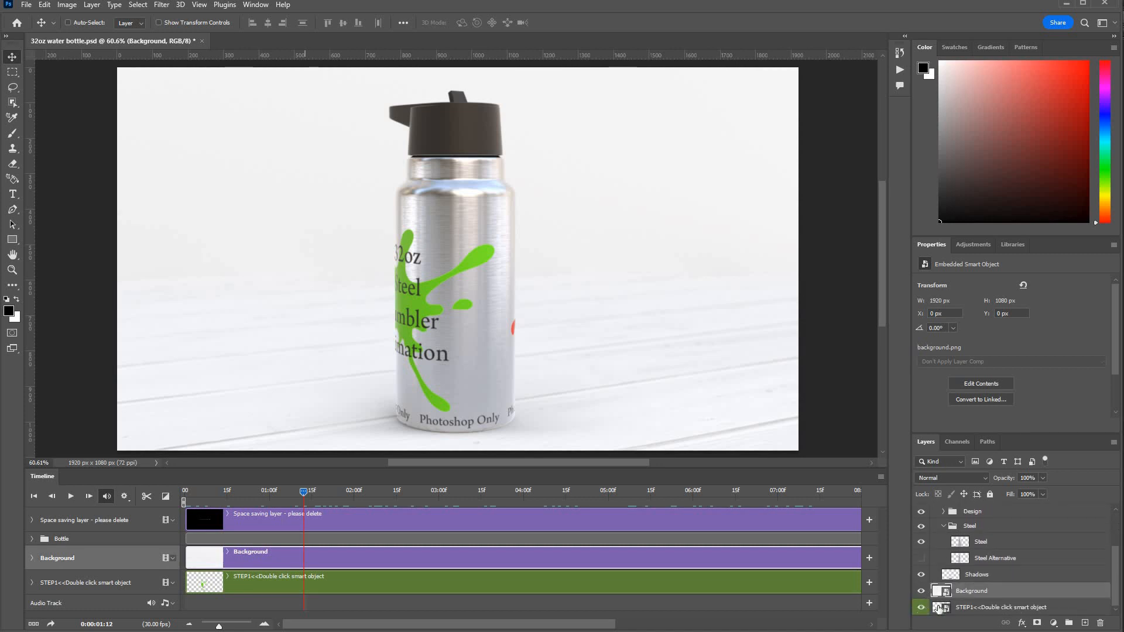
{"action": "double_click", "coordinate": [939, 609]}
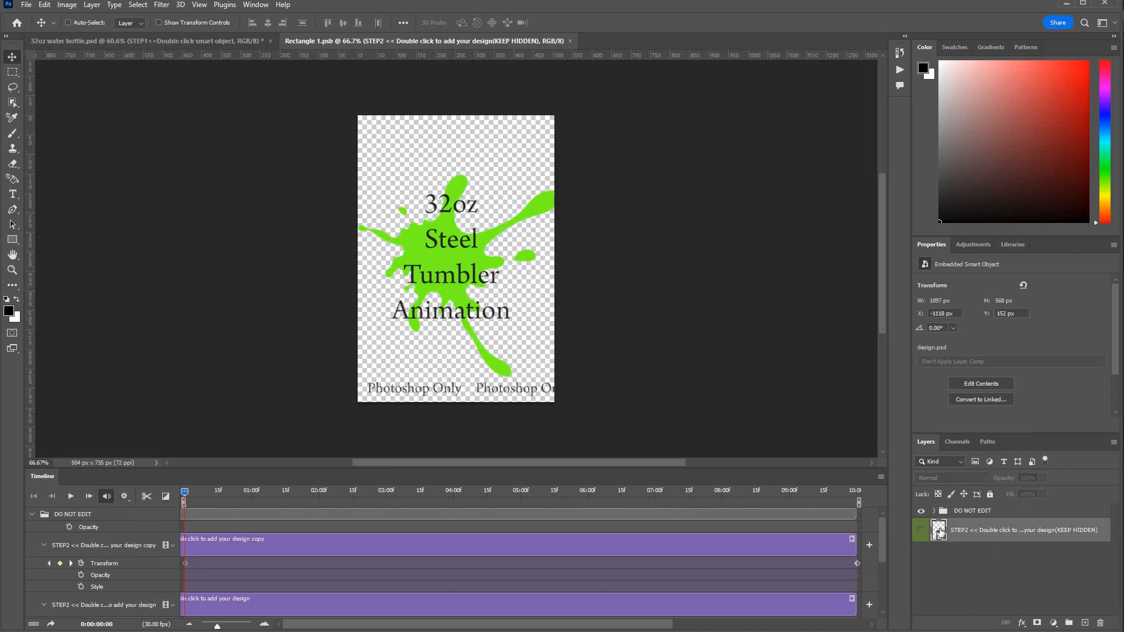
Open the STEP2 design contents, draw a black rectangle about 1015 × 526 px across the artwork, and place its layer below the artwork layer
{"action": "double_click", "coordinate": [939, 533]}
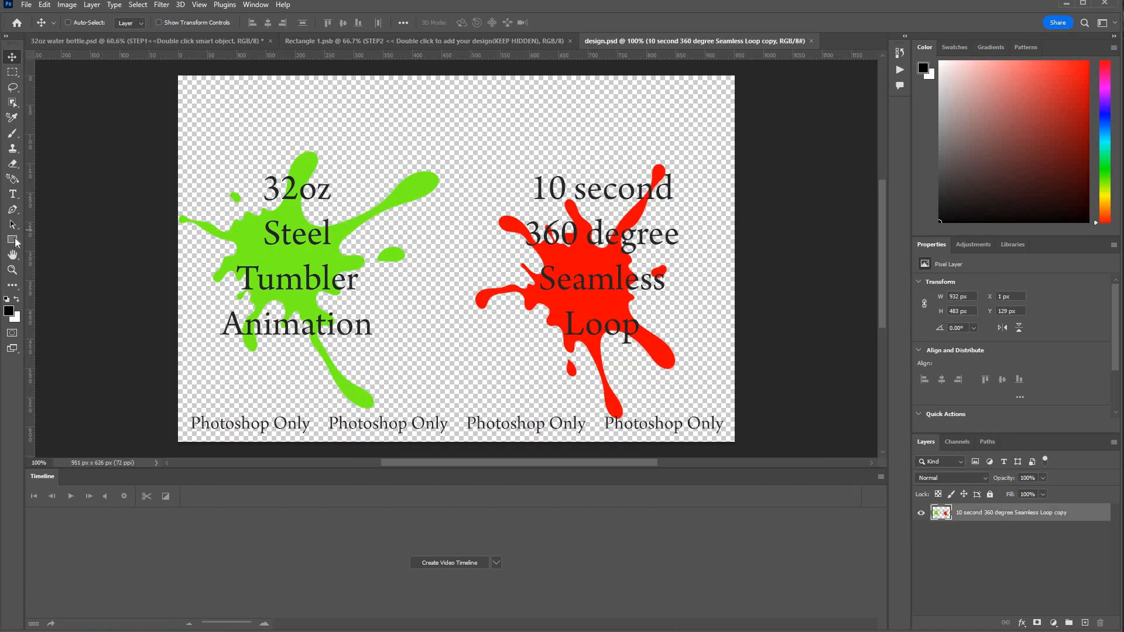
{"action": "left_click", "coordinate": [13, 240]}
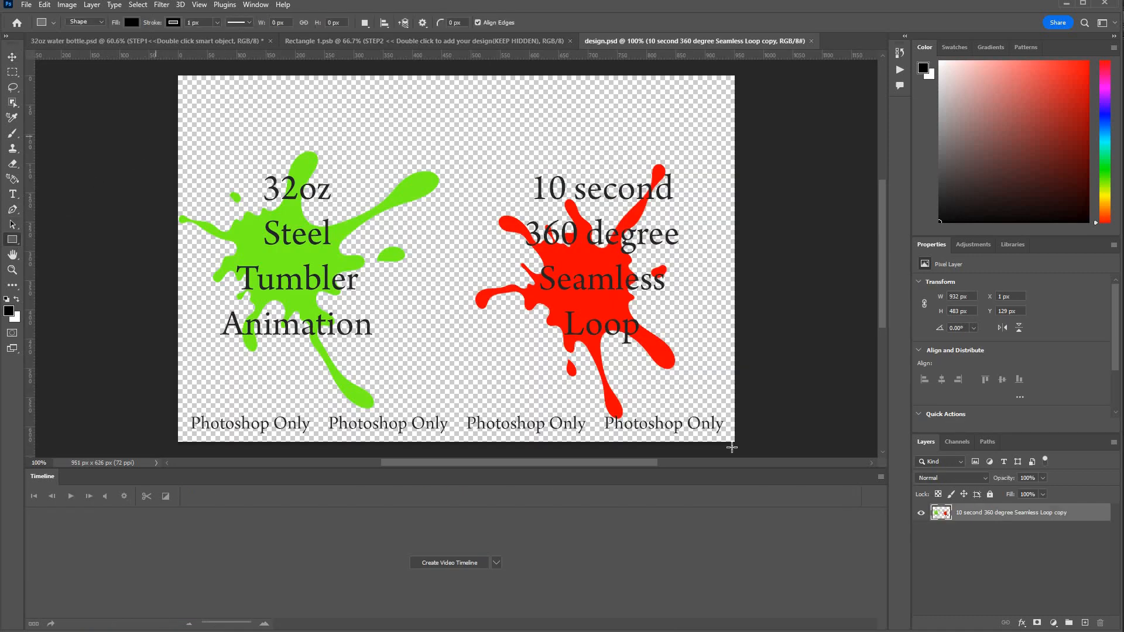
{"action": "left_click_drag", "start_coordinate": [156, 136], "coordinate": [750, 443]}
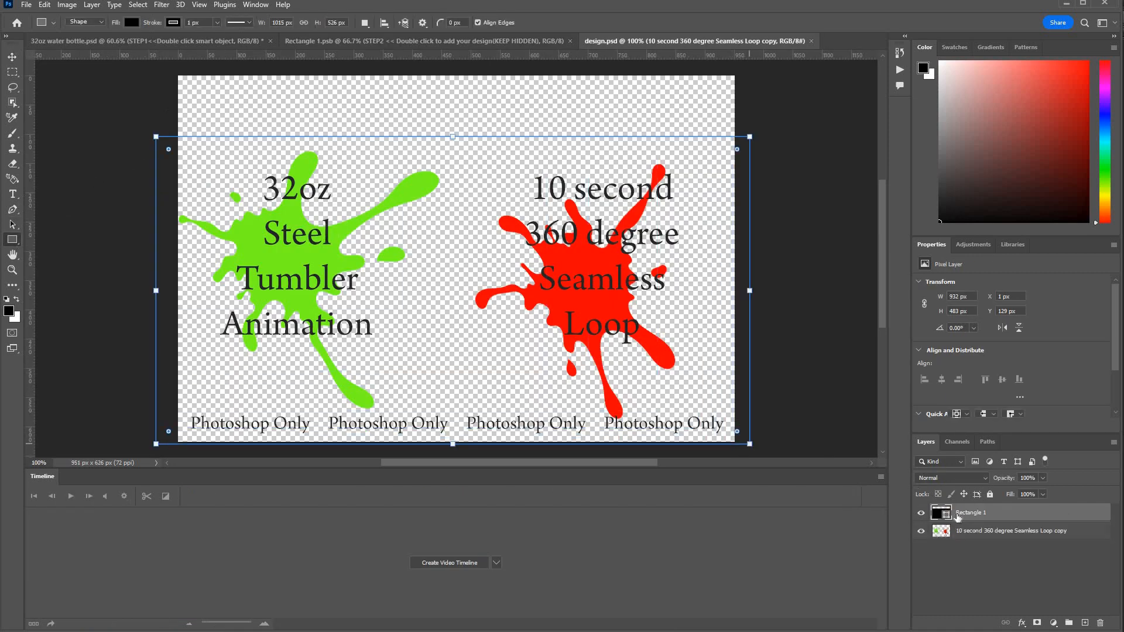
{"action": "left_click_drag", "start_coordinate": [957, 516], "coordinate": [970, 537]}
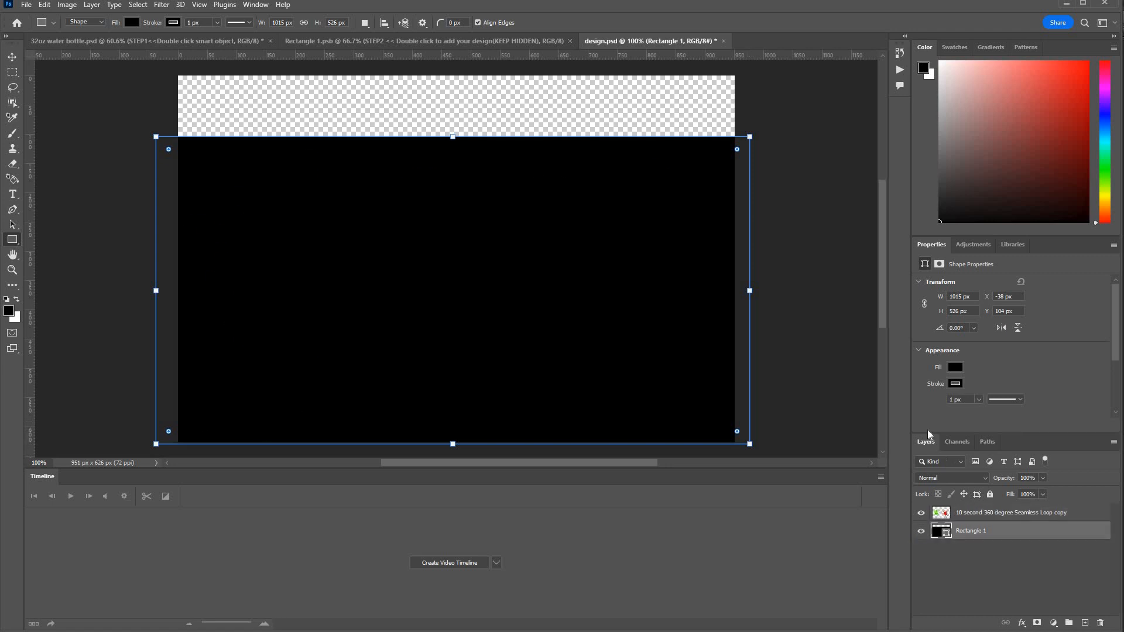
Invert the colours of the 10 second 360 degree Seamless Loop copy layer, then save and close design.psd
{"action": "left_click", "coordinate": [943, 515]}
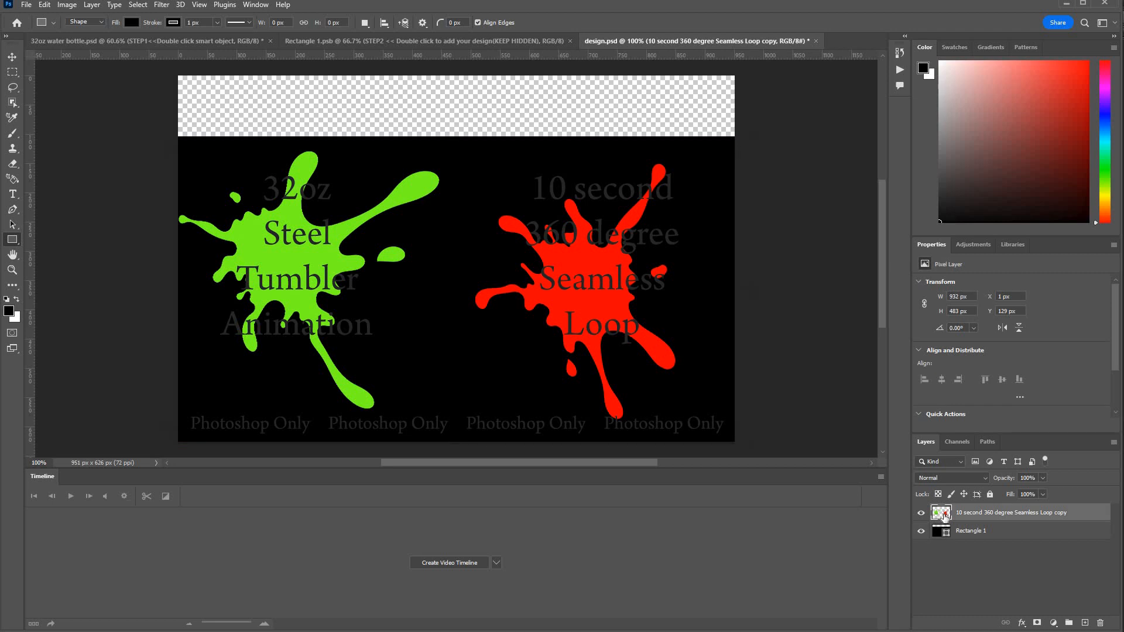
{"action": "key", "text": "ctrl+i"}
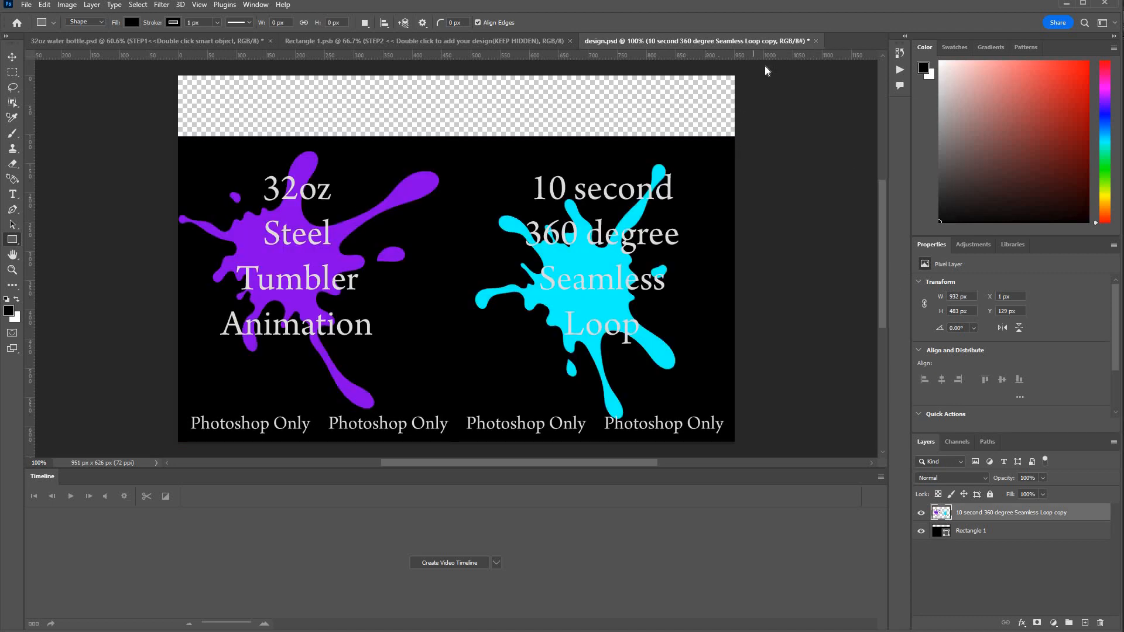
{"action": "key", "text": "ctrl+w"}
{"action": "left_click", "coordinate": [530, 225]}
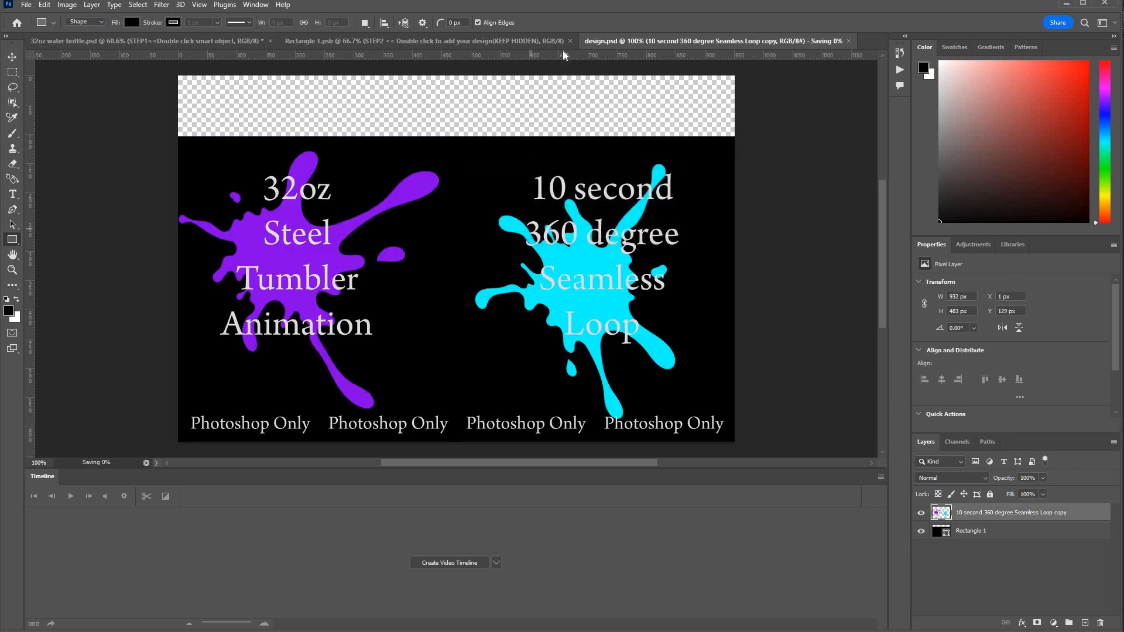
Save and close Rectangle 1.psb and scrub the mockup's timeline back to about 0:00:00:14
{"action": "key", "text": "ctrl+w"}
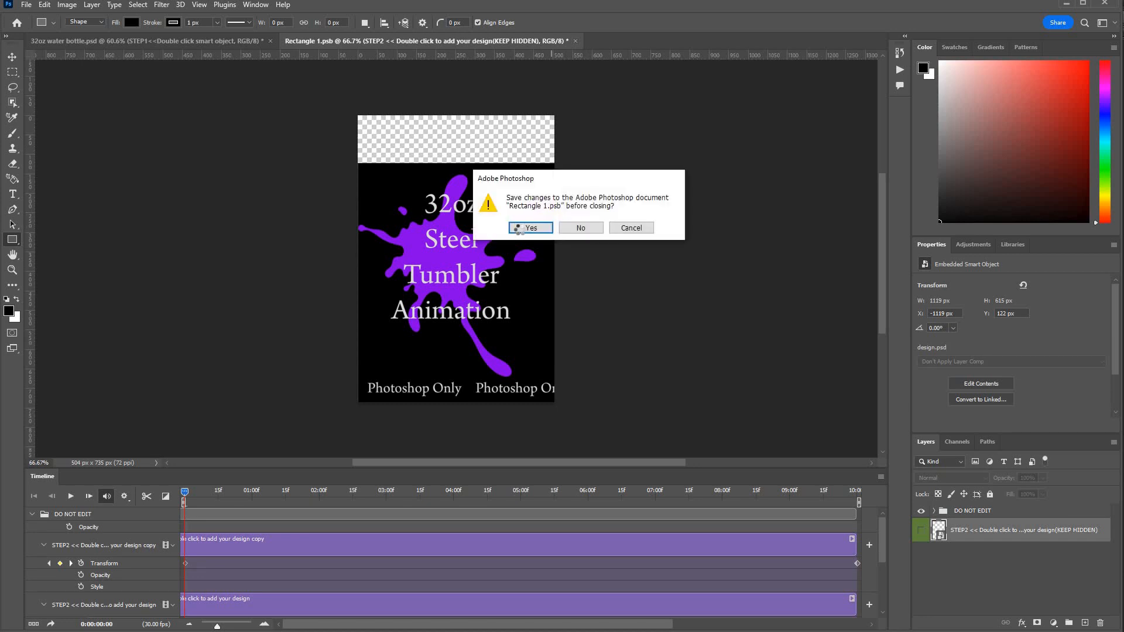
{"action": "left_click", "coordinate": [519, 229]}
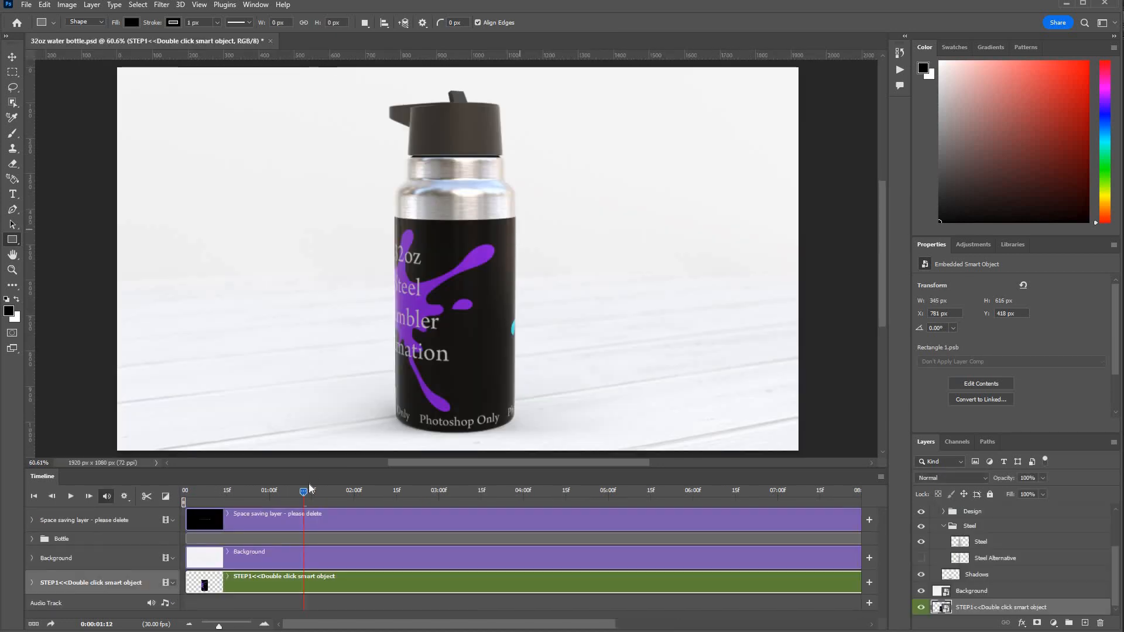
{"action": "left_click_drag", "start_coordinate": [303, 493], "coordinate": [225, 495]}
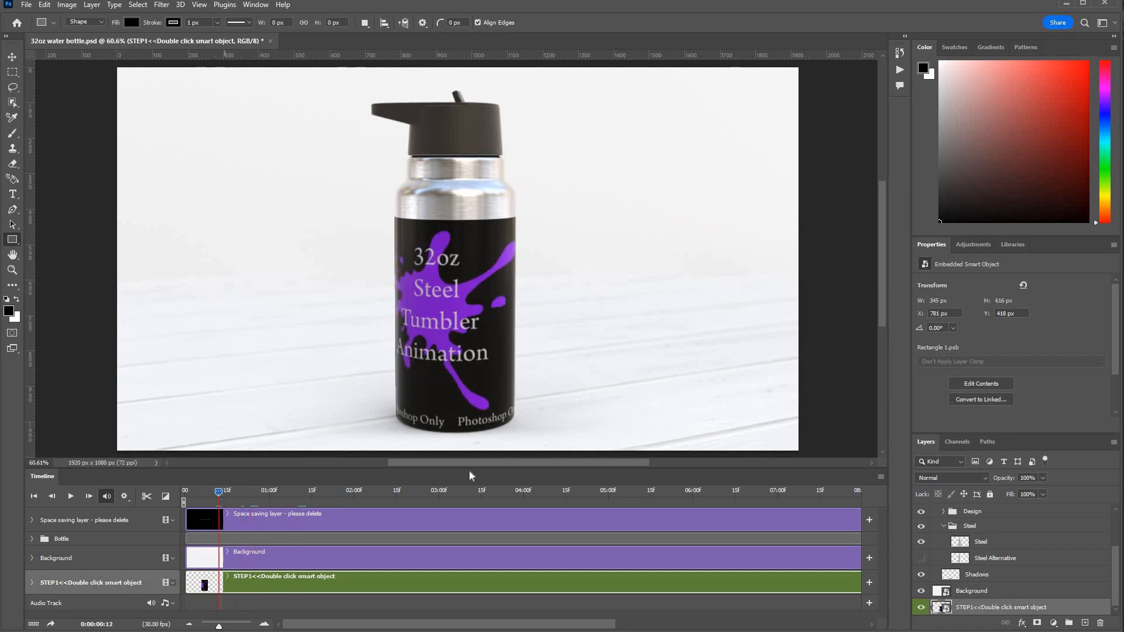
Reopen the nested STEP1 and STEP2 design contents and extend the black rectangle upward to a height of about 605 px
{"action": "double_click", "coordinate": [940, 607]}
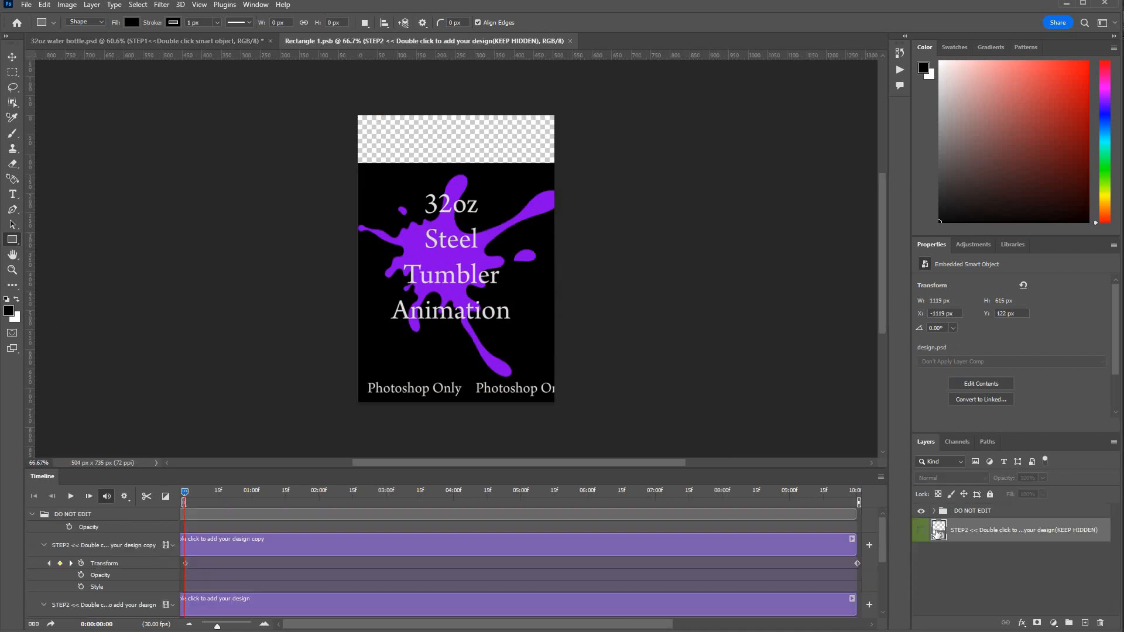
{"action": "double_click", "coordinate": [938, 534]}
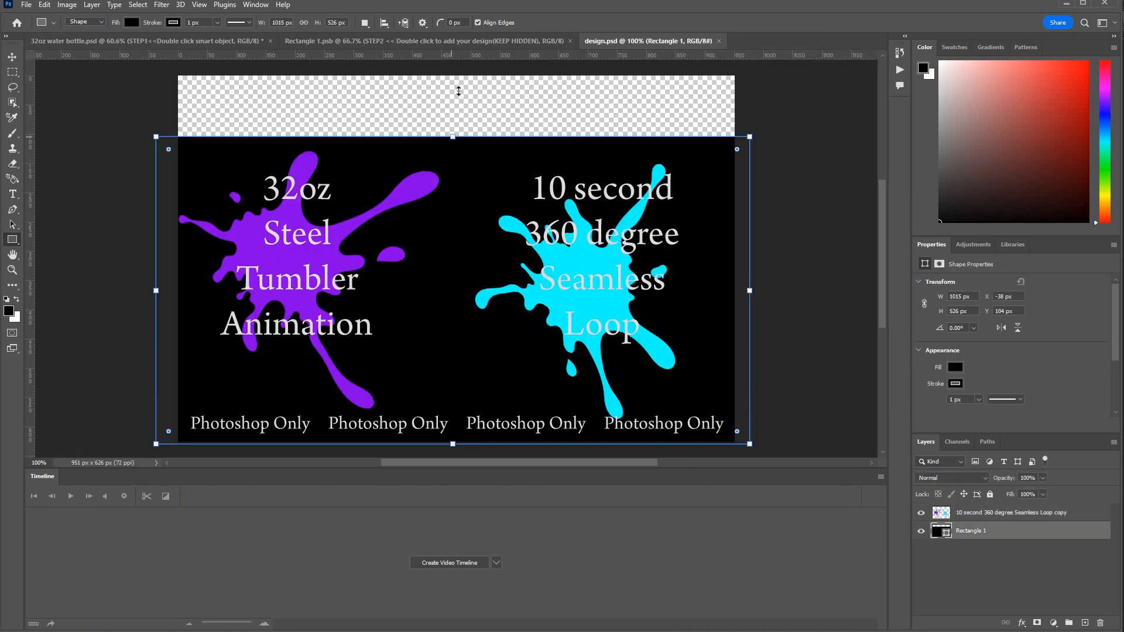
{"action": "left_click_drag", "start_coordinate": [458, 91], "coordinate": [458, 90]}
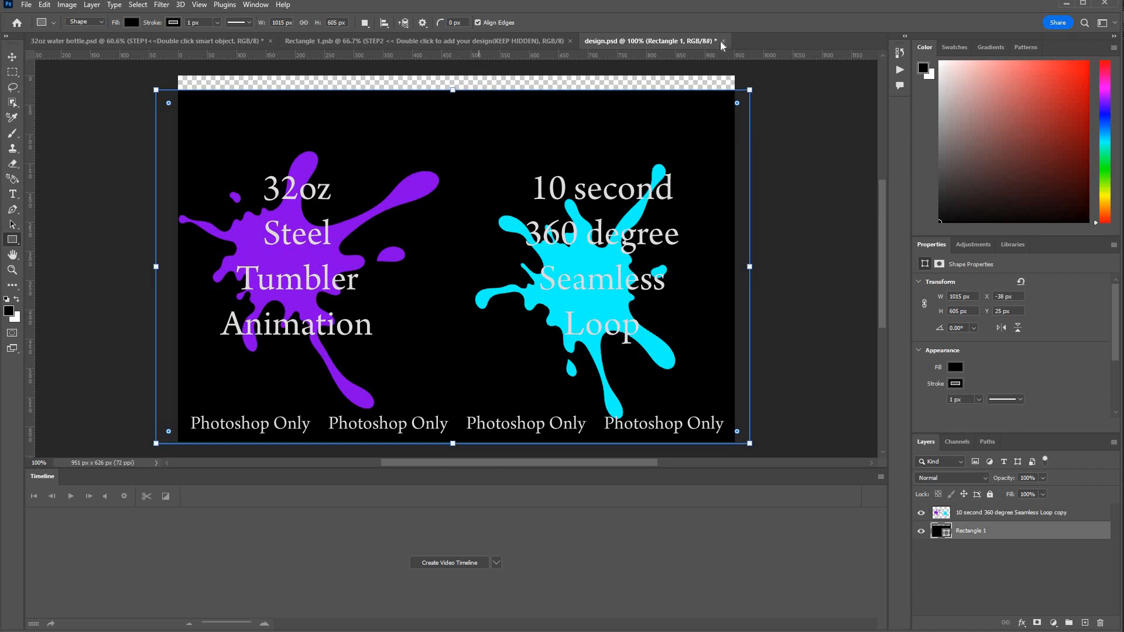
Save and close design.psd and Rectangle 1.psb so the mockup takes on the taller black background
{"action": "key", "text": "ctrl+w"}
{"action": "left_click", "coordinate": [532, 228]}
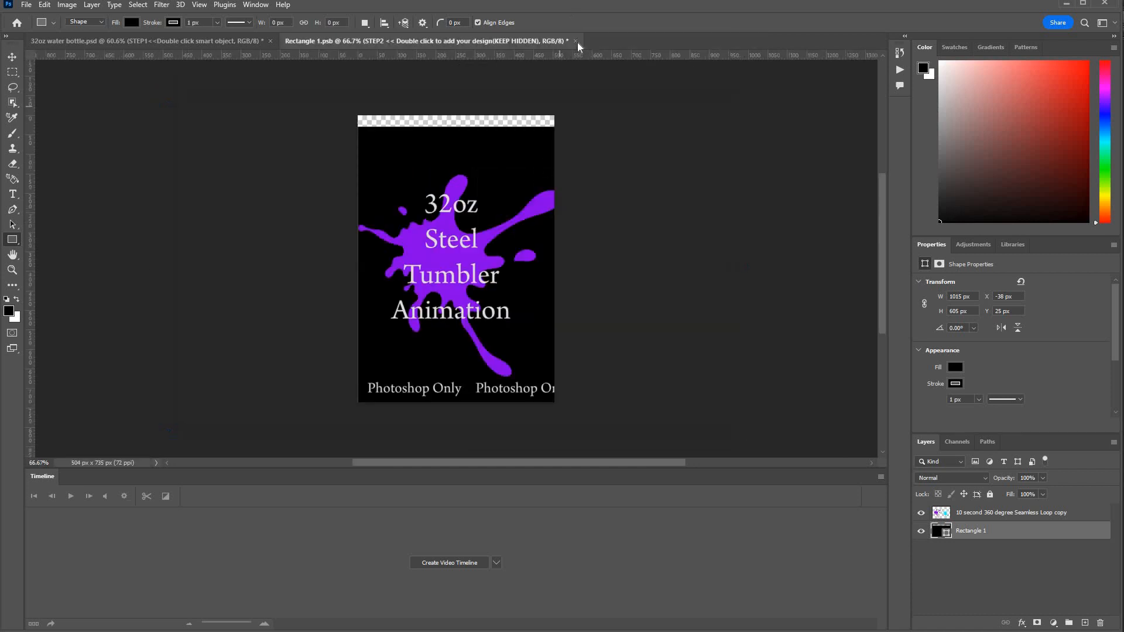
{"action": "key", "text": "ctrl+w"}
{"action": "left_click", "coordinate": [596, 221]}
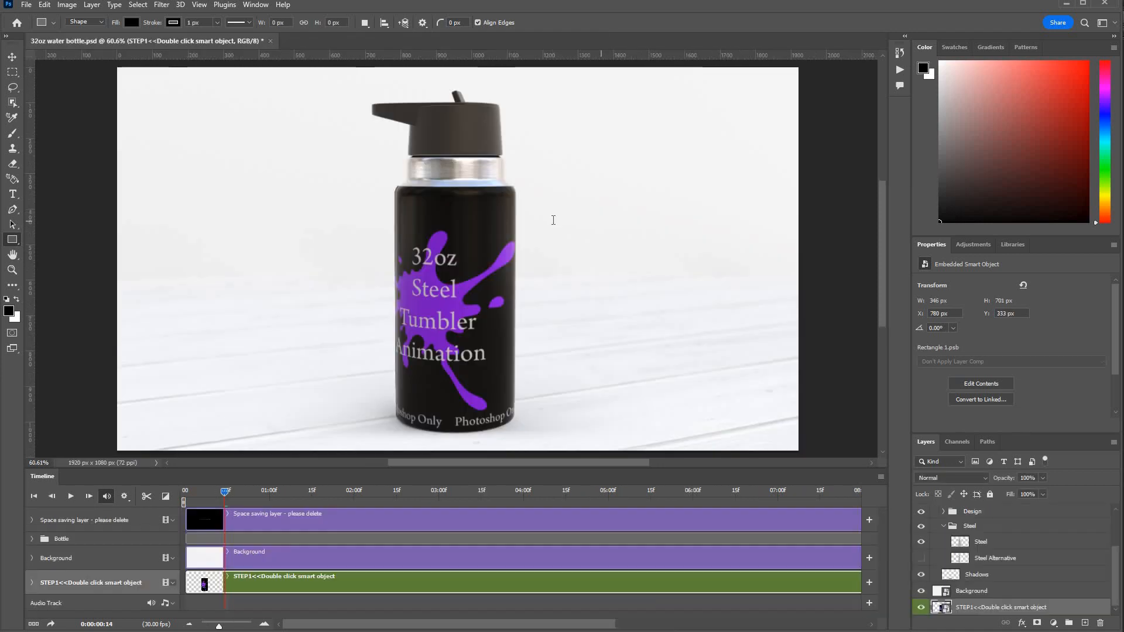
{"action": "left_click", "coordinate": [595, 221]}
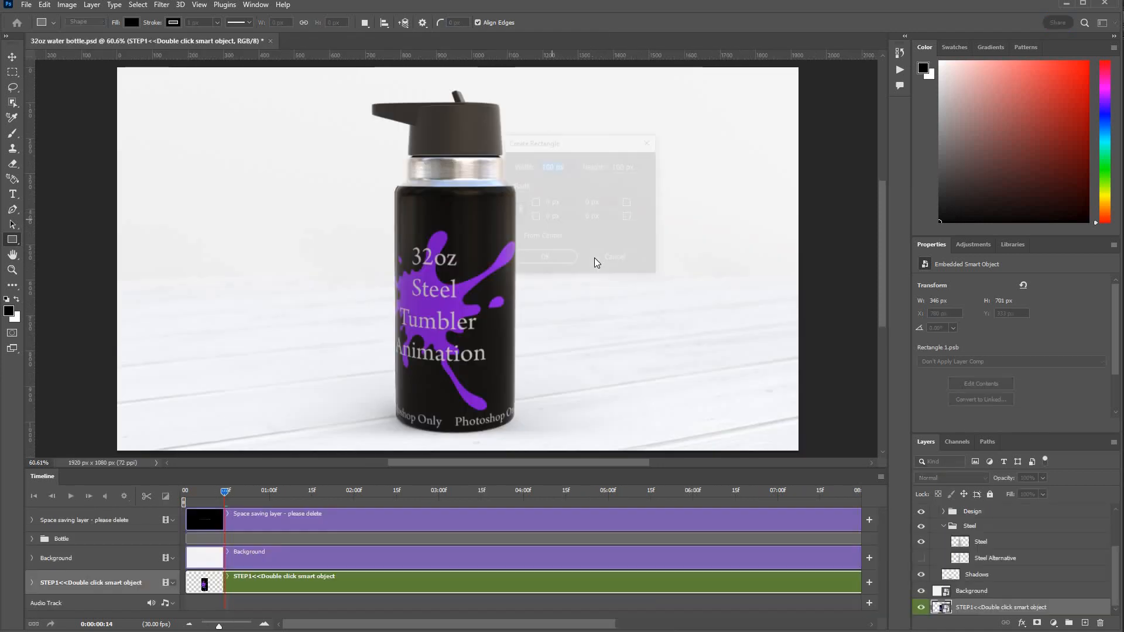
{"action": "key", "text": "Escape"}
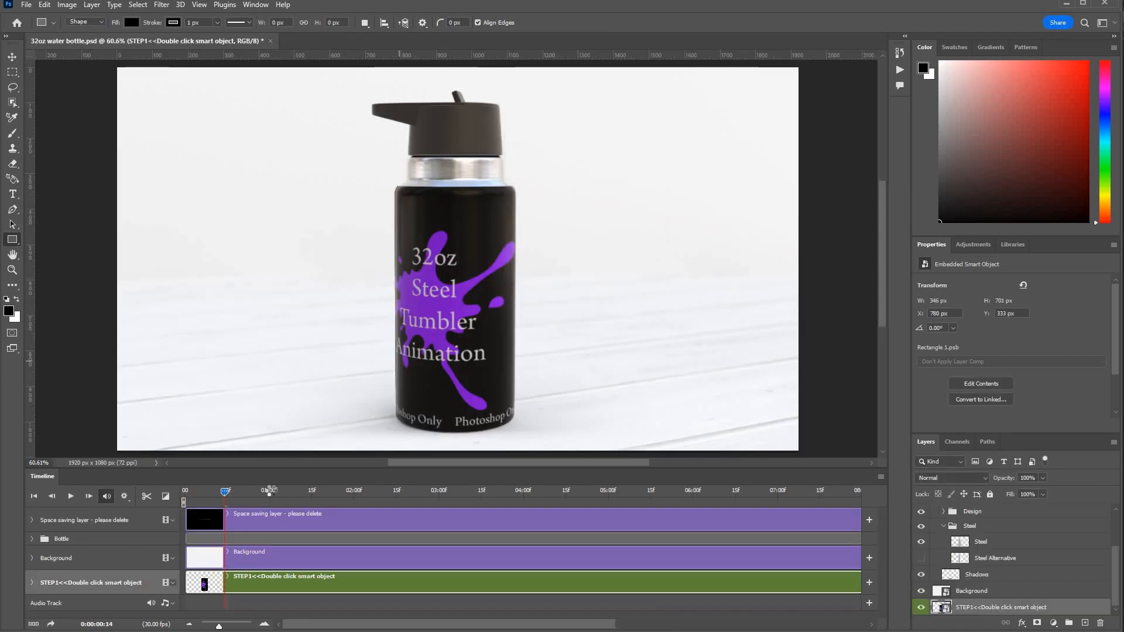
Move the timeline to about 0:00:01:25 and inspect the black bottle's surface up close at 100%
{"action": "left_click", "coordinate": [339, 492]}
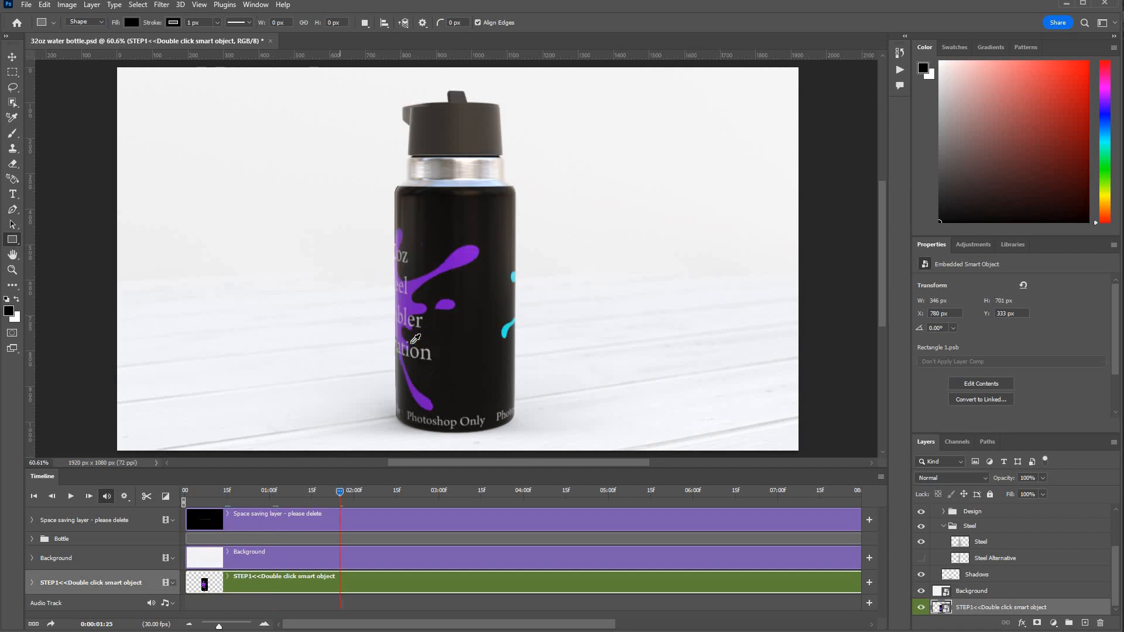
{"action": "scroll", "coordinate": [411, 343], "scroll_direction": "up", "scroll_amount": 1}
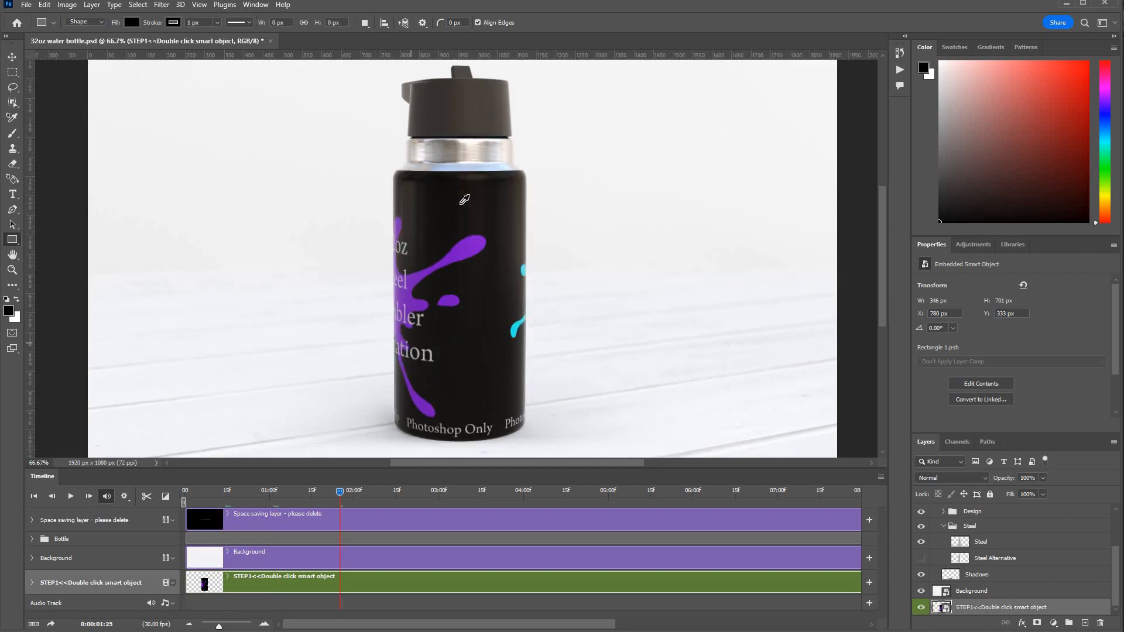
{"action": "scroll", "coordinate": [464, 200], "scroll_direction": "up", "scroll_amount": 3}
{"action": "scroll", "coordinate": [638, 299], "scroll_direction": "down", "scroll_amount": 2}
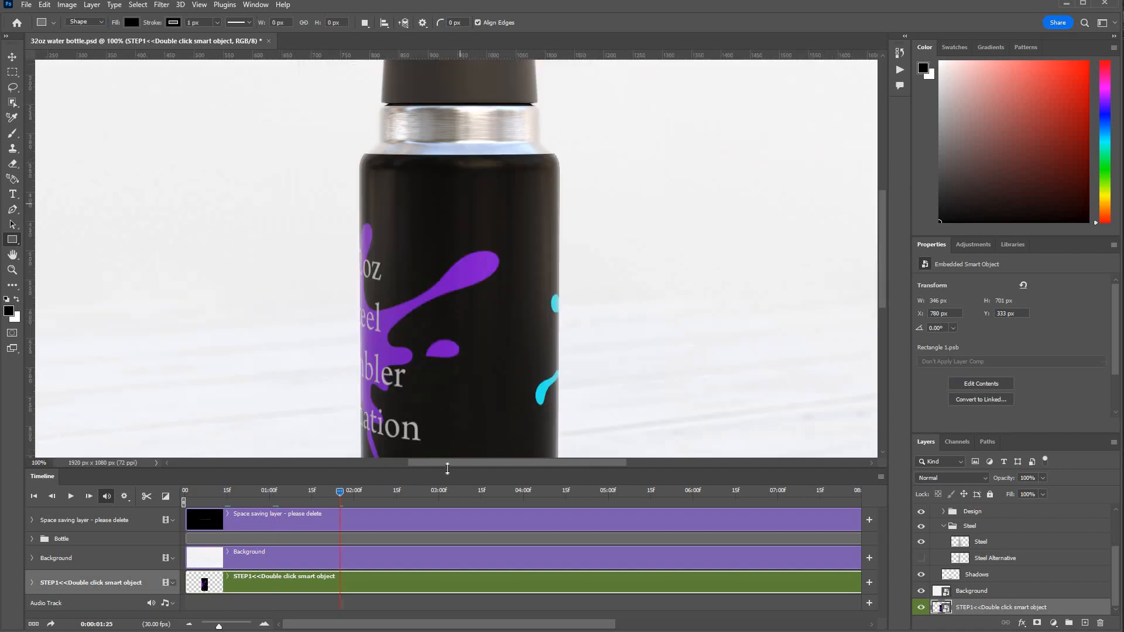
{"action": "scroll", "coordinate": [443, 463], "scroll_direction": "left", "scroll_amount": 7}
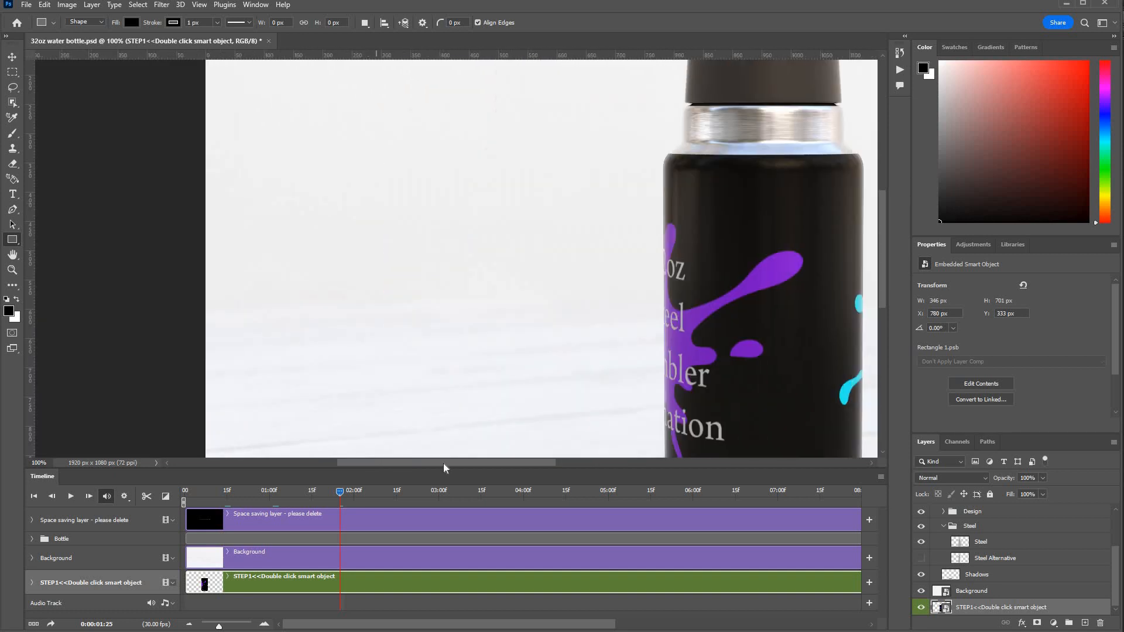
{"action": "scroll", "coordinate": [443, 462], "scroll_direction": "right", "scroll_amount": 6}
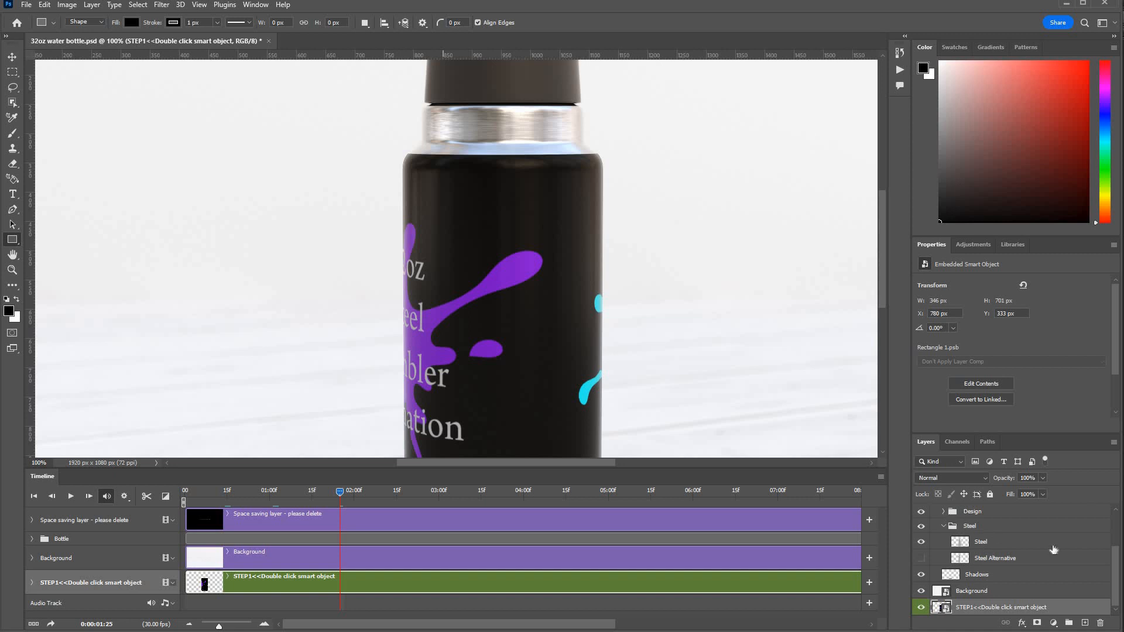
Compare the ref-hi, ref-med and ref-low layers of the Optional Reflections group on the bottle, and return to ref-med
{"action": "scroll", "coordinate": [1110, 522], "scroll_direction": "up", "scroll_amount": 3}
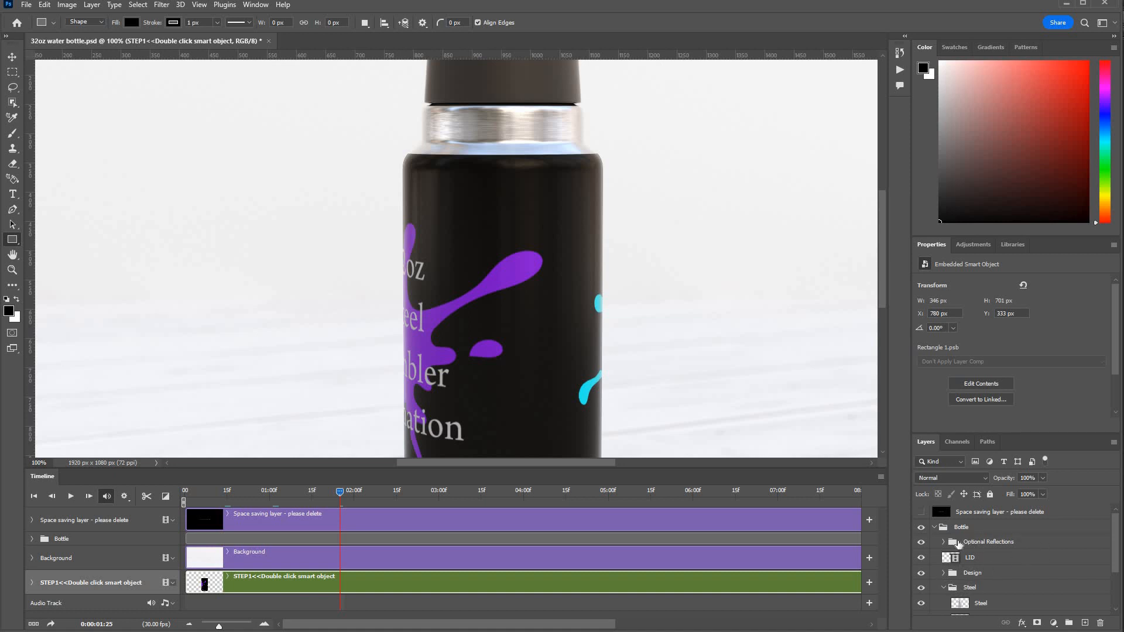
{"action": "left_click", "coordinate": [944, 542]}
{"action": "left_click", "coordinate": [920, 573]}
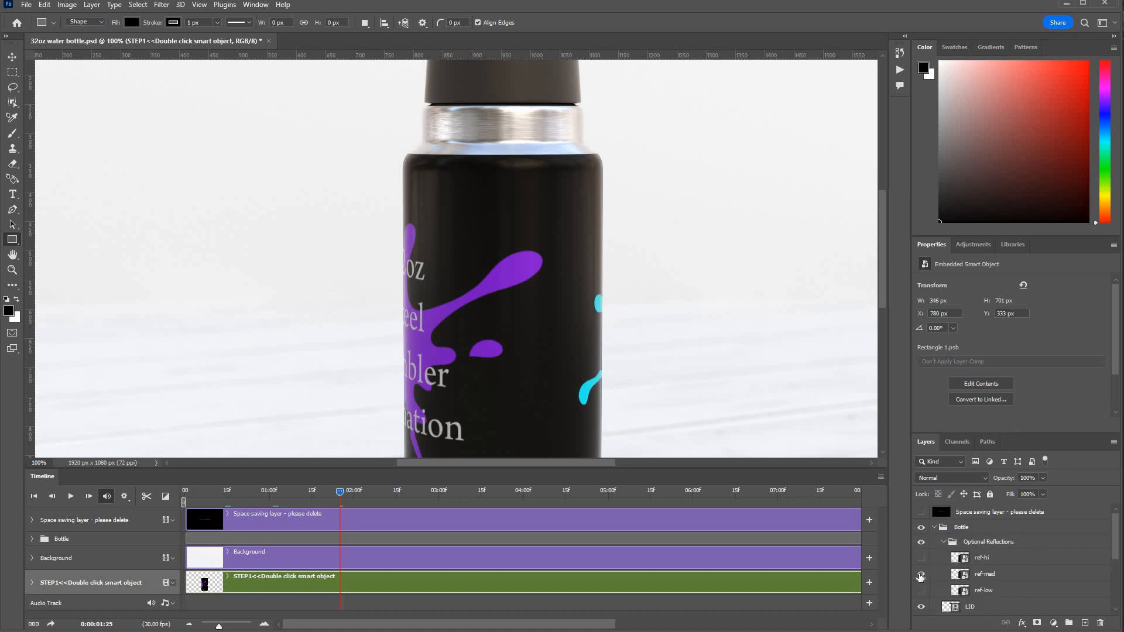
{"action": "left_click", "coordinate": [920, 561]}
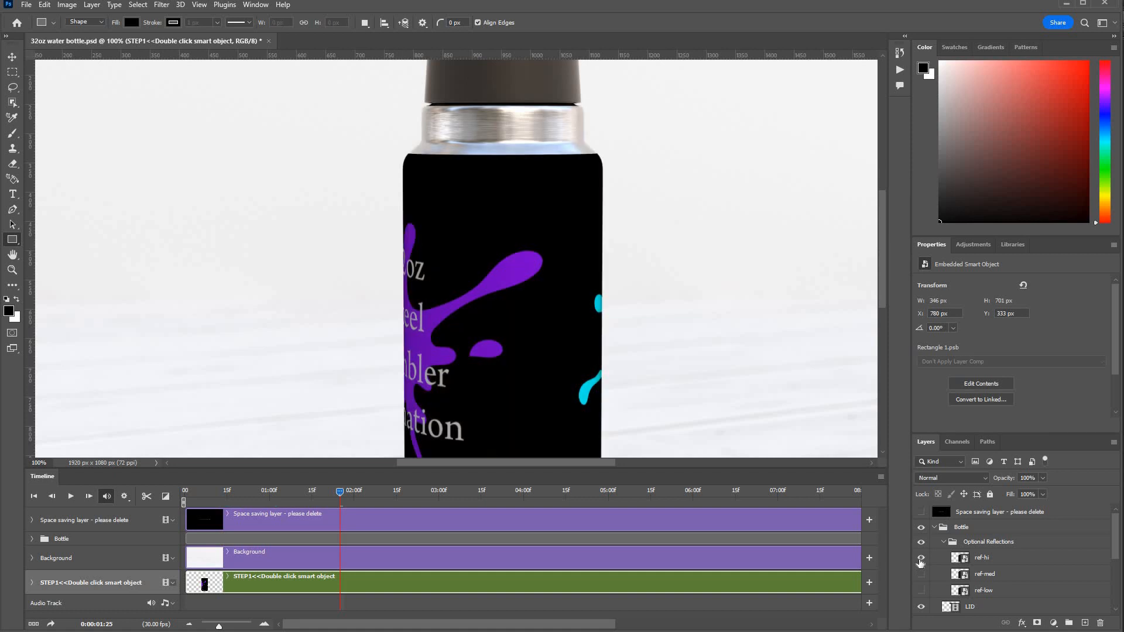
{"action": "left_click", "coordinate": [921, 558]}
{"action": "left_click", "coordinate": [920, 575]}
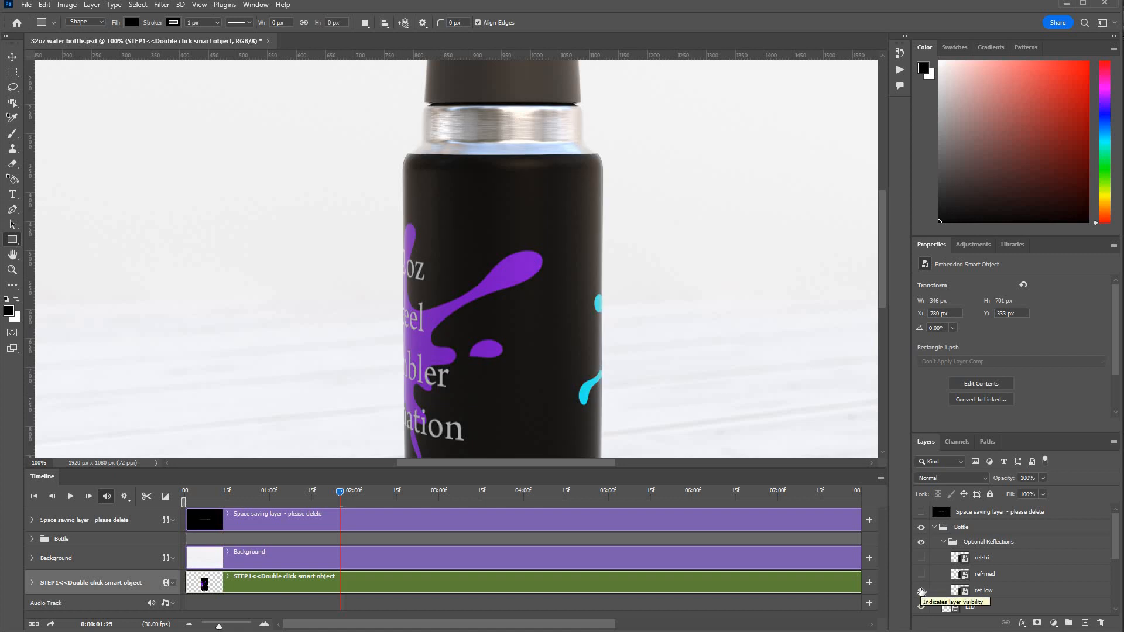
{"action": "left_click", "coordinate": [920, 575]}
{"action": "left_click", "coordinate": [920, 590]}
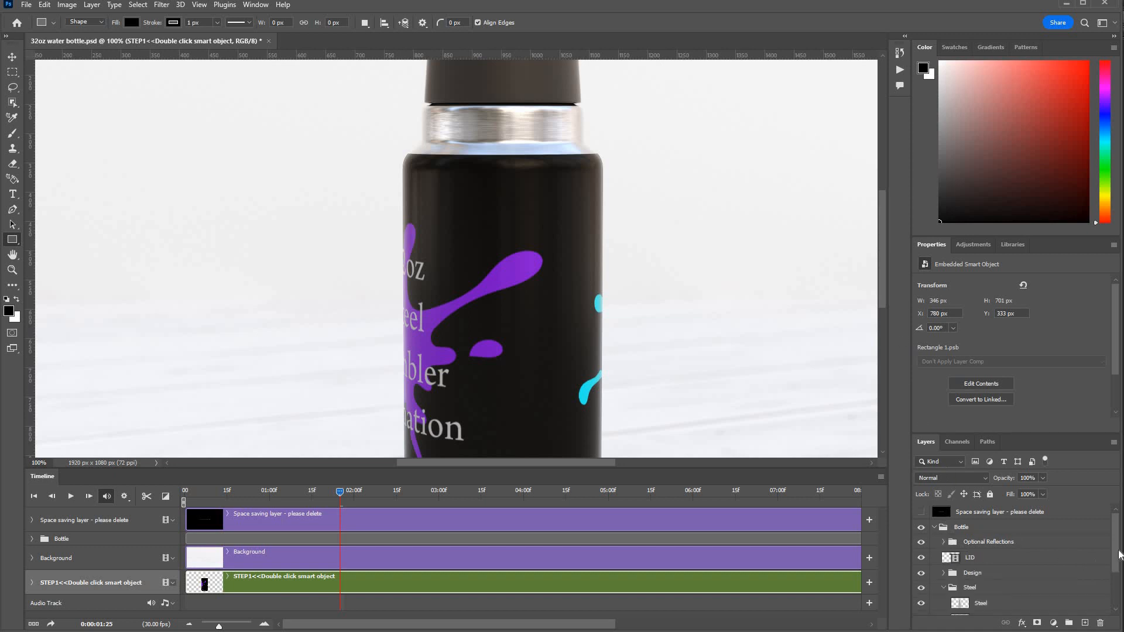
Reopen the nested design contents, hide the Rectangle 1 layer and invert the artwork layer back to its original colours
{"action": "scroll", "coordinate": [1119, 585], "scroll_direction": "down", "scroll_amount": 3}
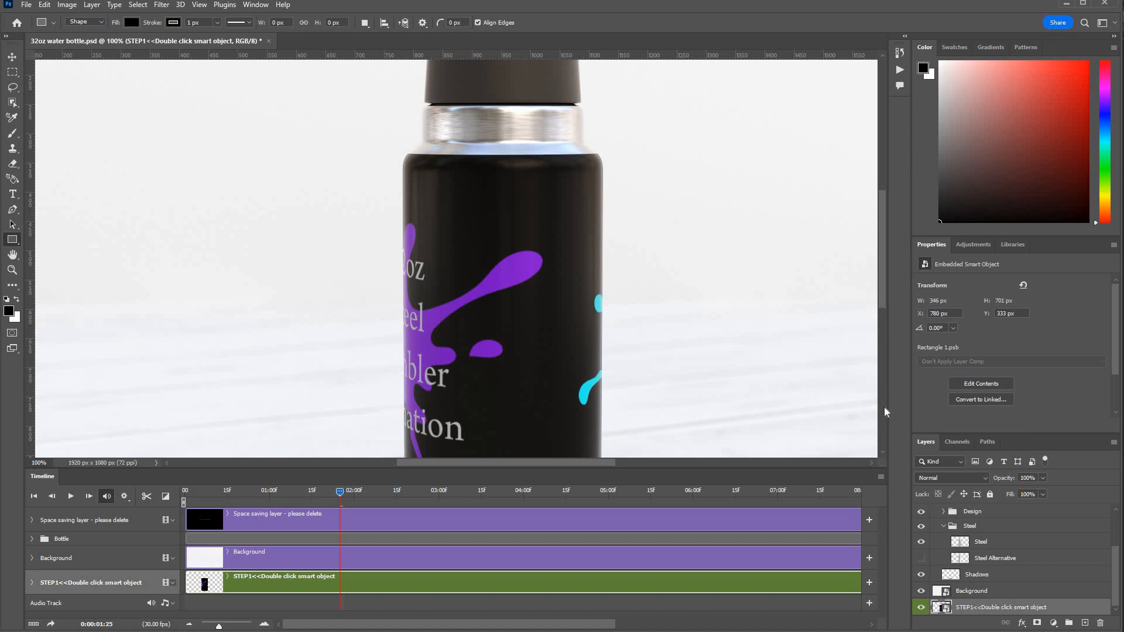
{"action": "scroll", "coordinate": [883, 374], "scroll_direction": "down", "scroll_amount": 5}
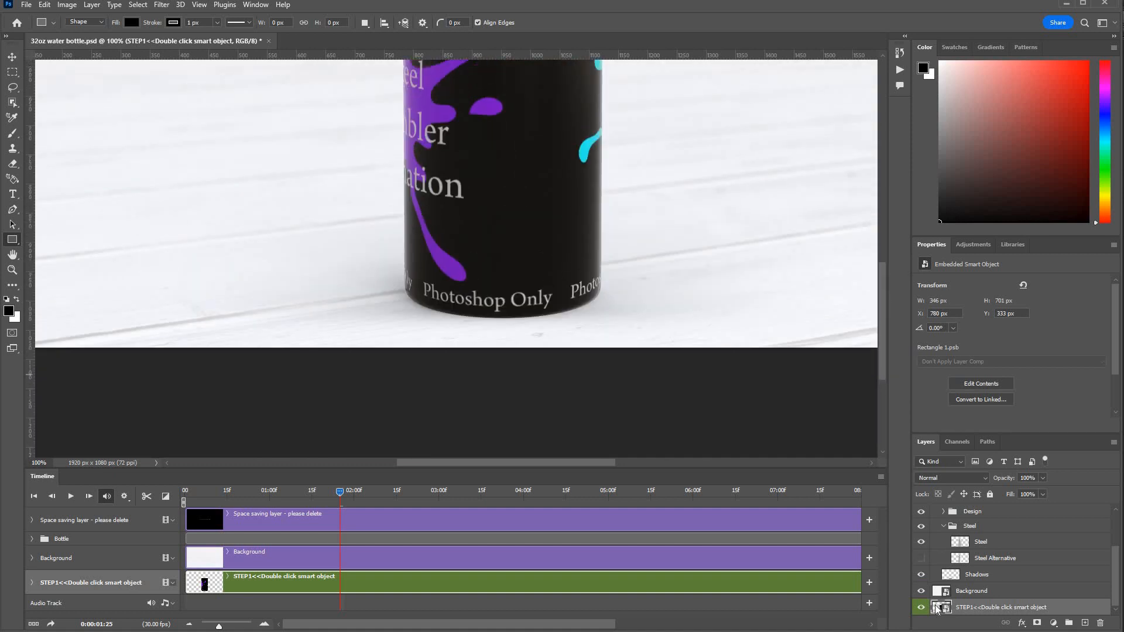
{"action": "double_click", "coordinate": [937, 607]}
{"action": "double_click", "coordinate": [937, 531]}
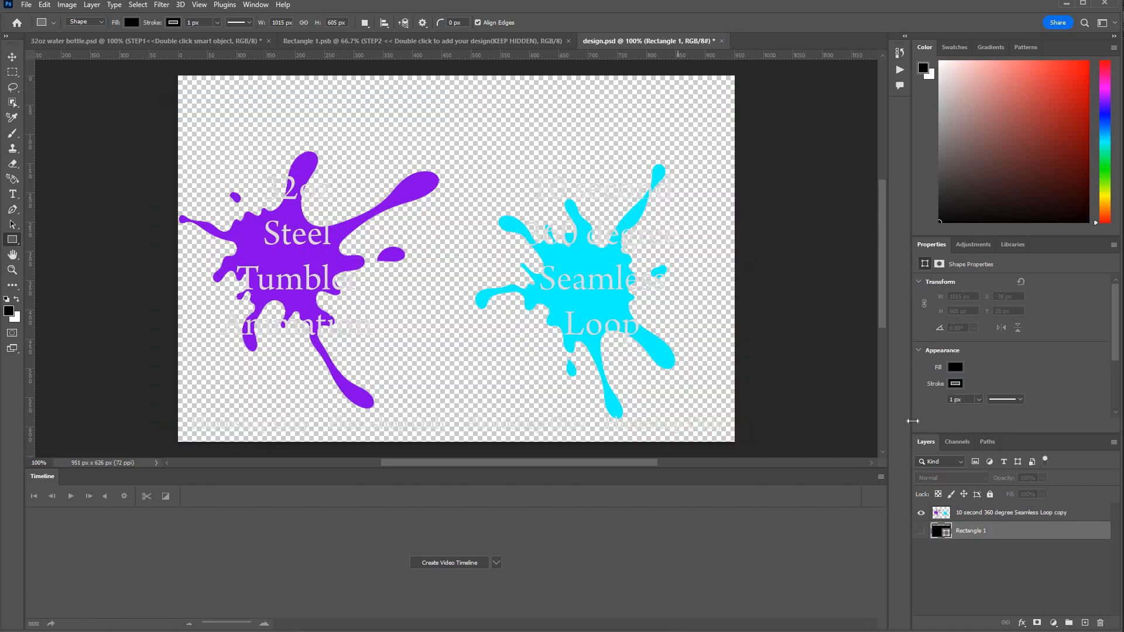
{"action": "left_click", "coordinate": [981, 518]}
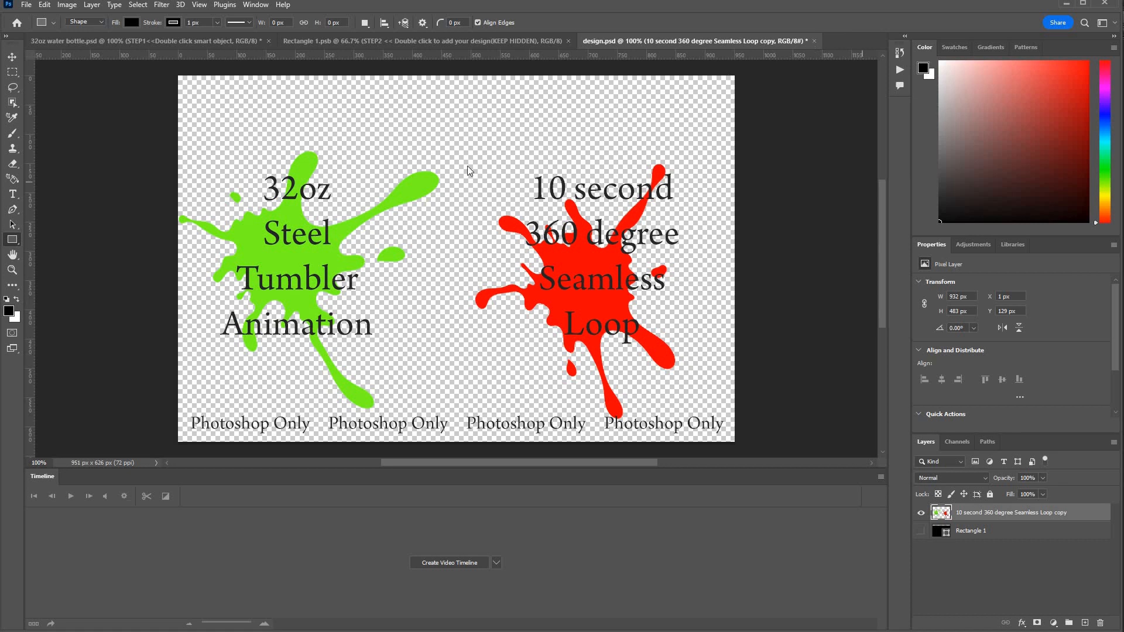
Save and close design.psd and Rectangle 1.psb to restore the bare steel bottle with the original artwork
{"action": "key", "text": "ctrl+w"}
{"action": "left_click", "coordinate": [530, 231]}
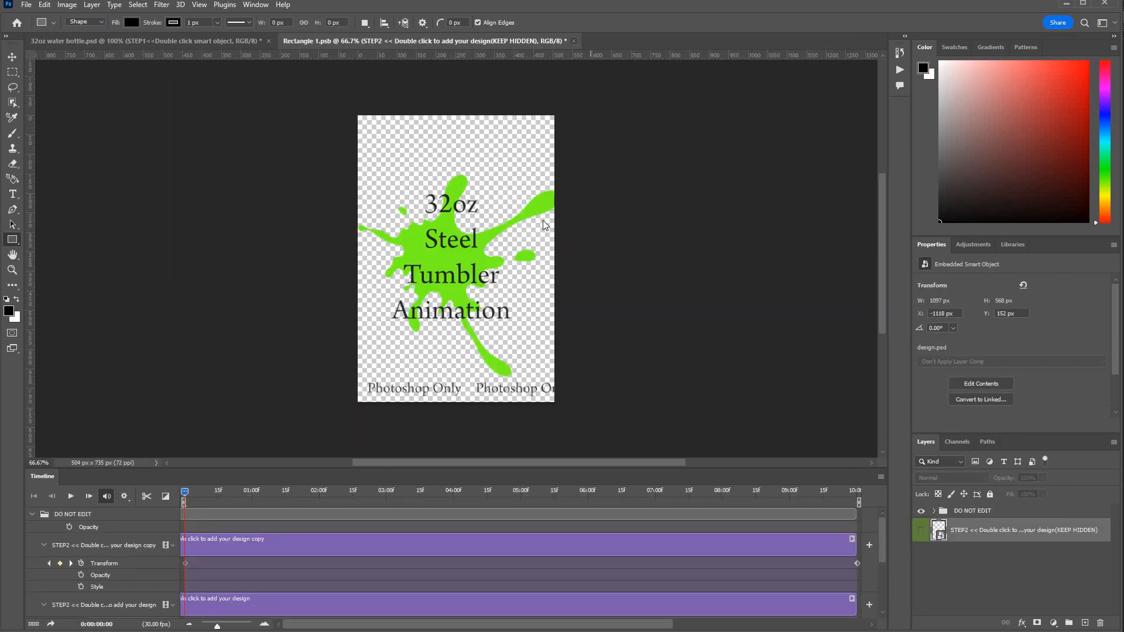
{"action": "key", "text": "ctrl+w"}
{"action": "left_click", "coordinate": [531, 228]}
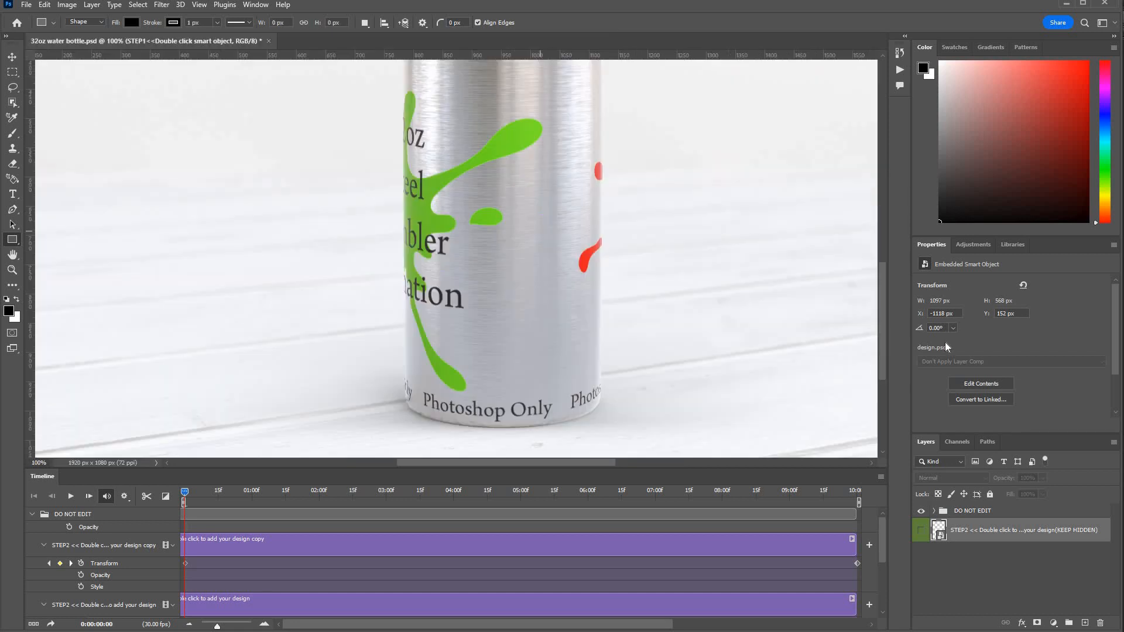
Move the timeline to about 0:00:03:06 and examine the steel finish on the lower part of the bottle
{"action": "left_click_drag", "start_coordinate": [883, 267], "coordinate": [881, 373]}
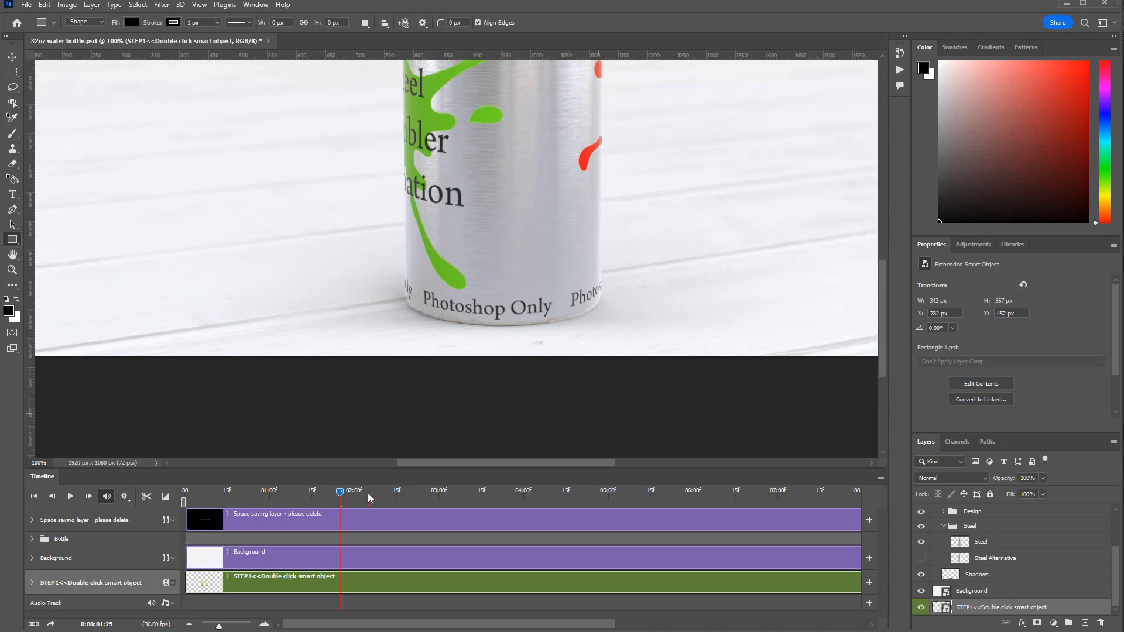
{"action": "left_click", "coordinate": [456, 493]}
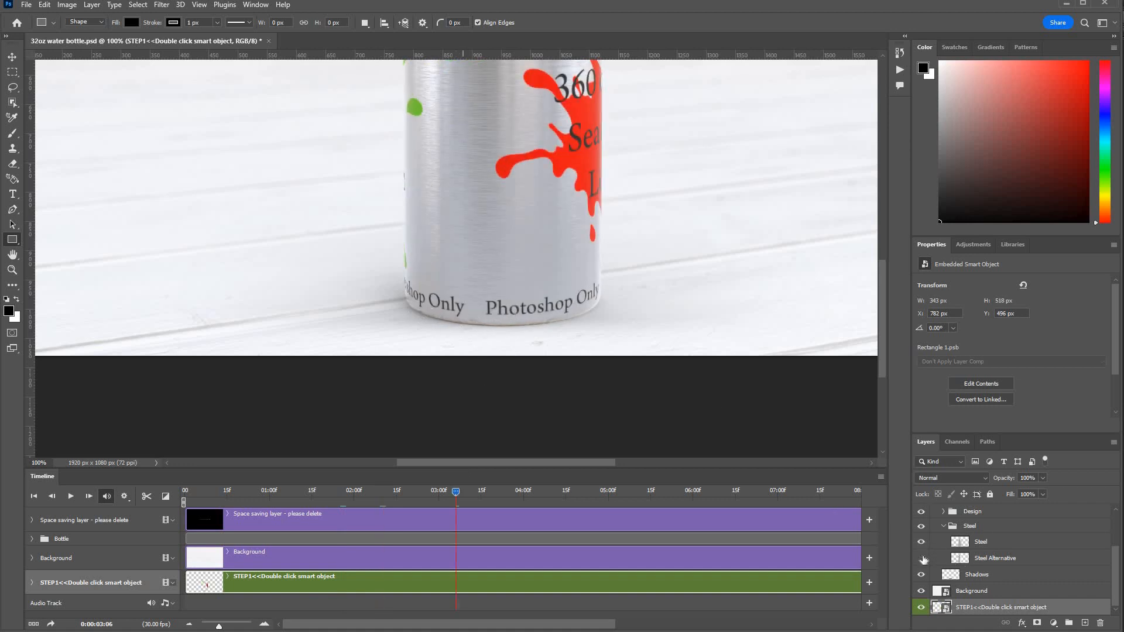
Hide the Steel layer to examine the Steel Alternative finish from the lid to the base of the bottle, and show Steel again
{"action": "left_click", "coordinate": [922, 559]}
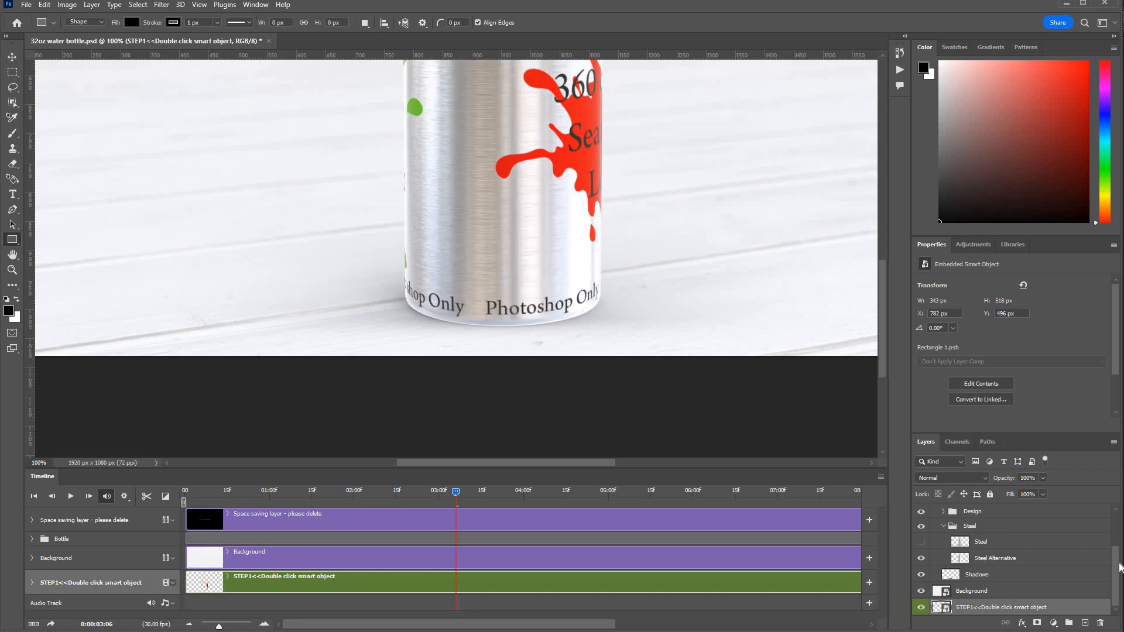
{"action": "scroll", "coordinate": [1118, 566], "scroll_direction": "up", "scroll_amount": 5}
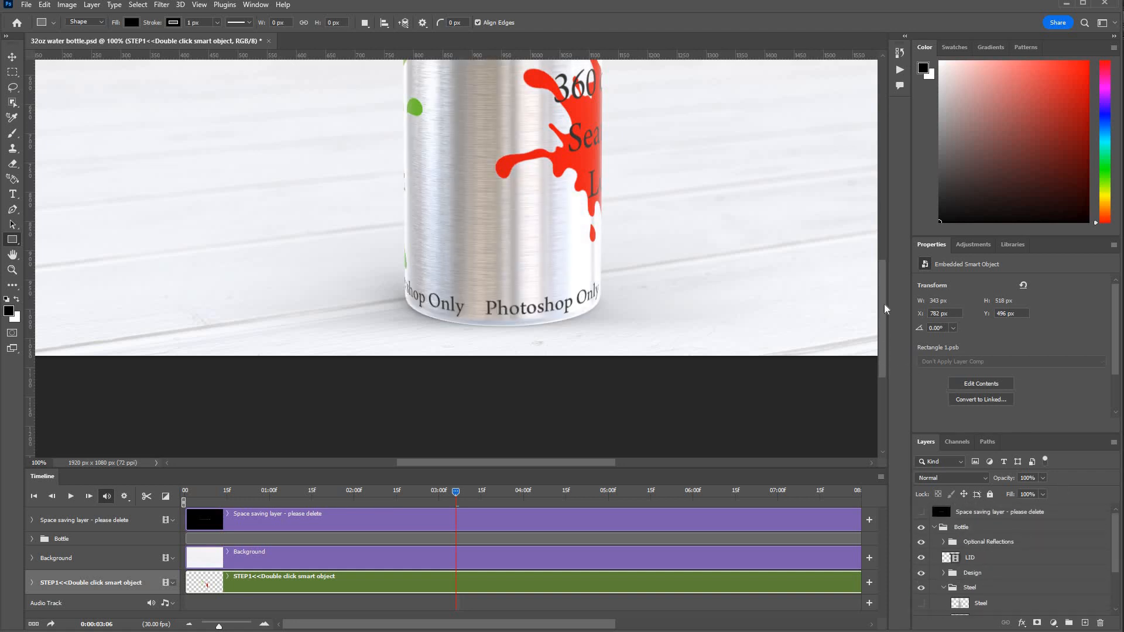
{"action": "scroll", "coordinate": [885, 291], "scroll_direction": "up", "scroll_amount": 6}
{"action": "scroll", "coordinate": [885, 313], "scroll_direction": "down", "scroll_amount": 3}
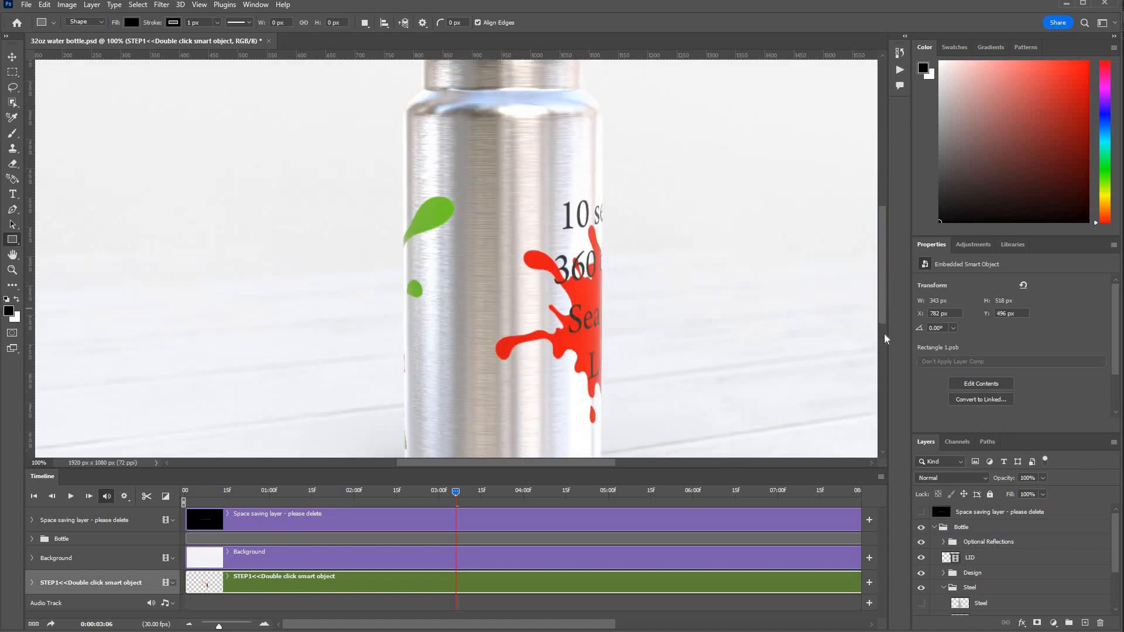
{"action": "scroll", "coordinate": [886, 313], "scroll_direction": "down", "scroll_amount": 1}
{"action": "scroll", "coordinate": [883, 299], "scroll_direction": "up", "scroll_amount": 5}
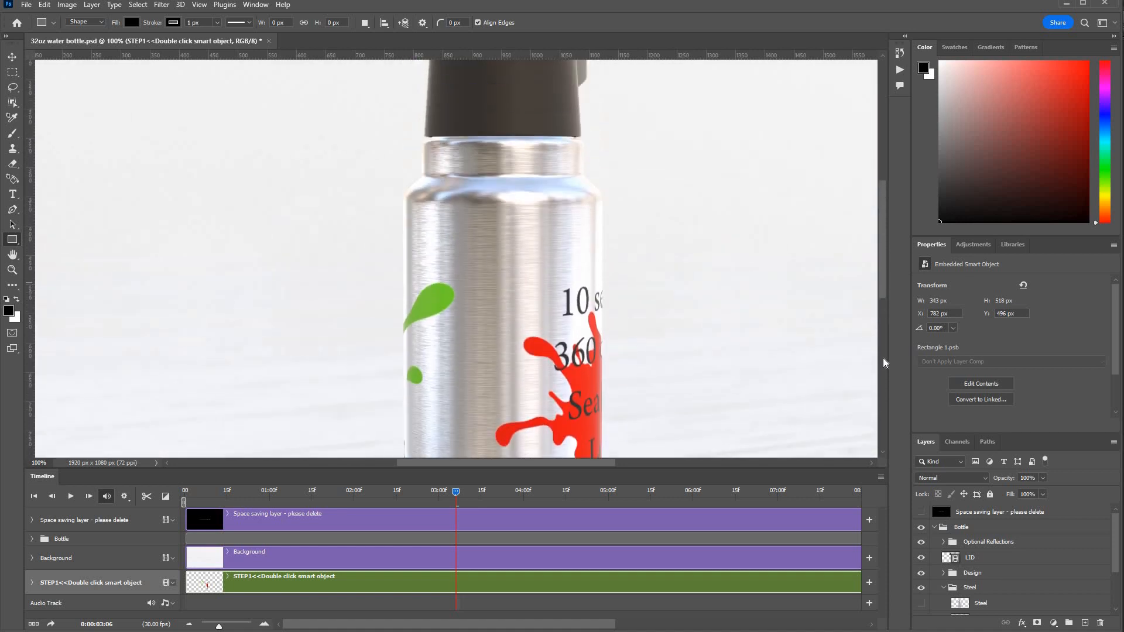
{"action": "scroll", "coordinate": [881, 286], "scroll_direction": "down", "scroll_amount": 4}
{"action": "scroll", "coordinate": [878, 359], "scroll_direction": "up", "scroll_amount": 5}
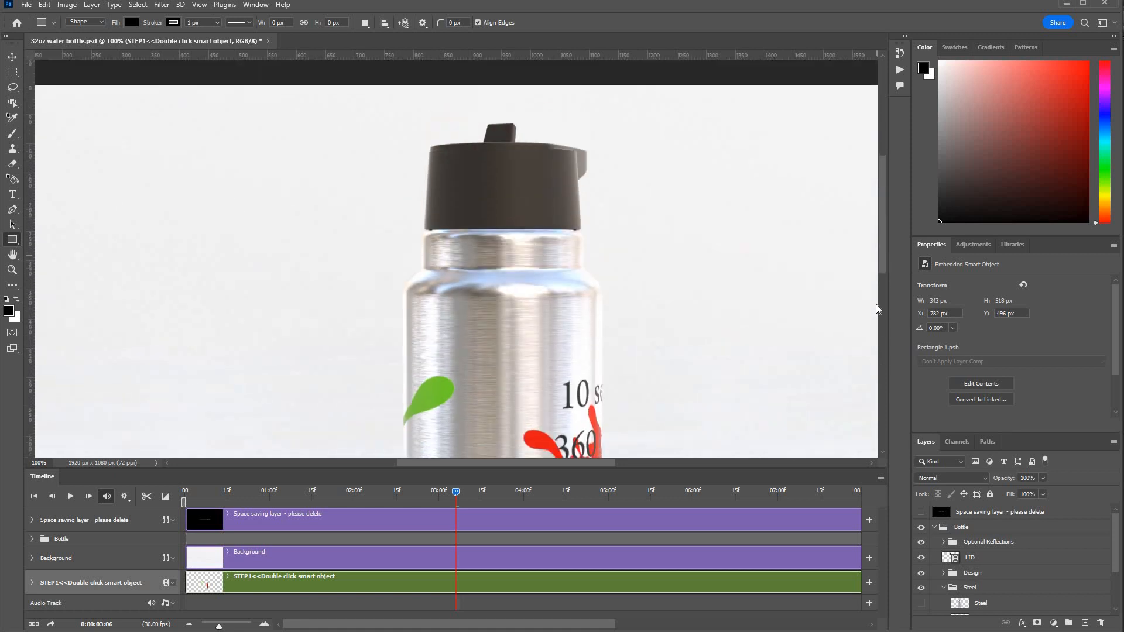
{"action": "scroll", "coordinate": [878, 308], "scroll_direction": "down", "scroll_amount": 4}
{"action": "scroll", "coordinate": [876, 328], "scroll_direction": "up", "scroll_amount": 3}
{"action": "scroll", "coordinate": [876, 351], "scroll_direction": "down", "scroll_amount": 4}
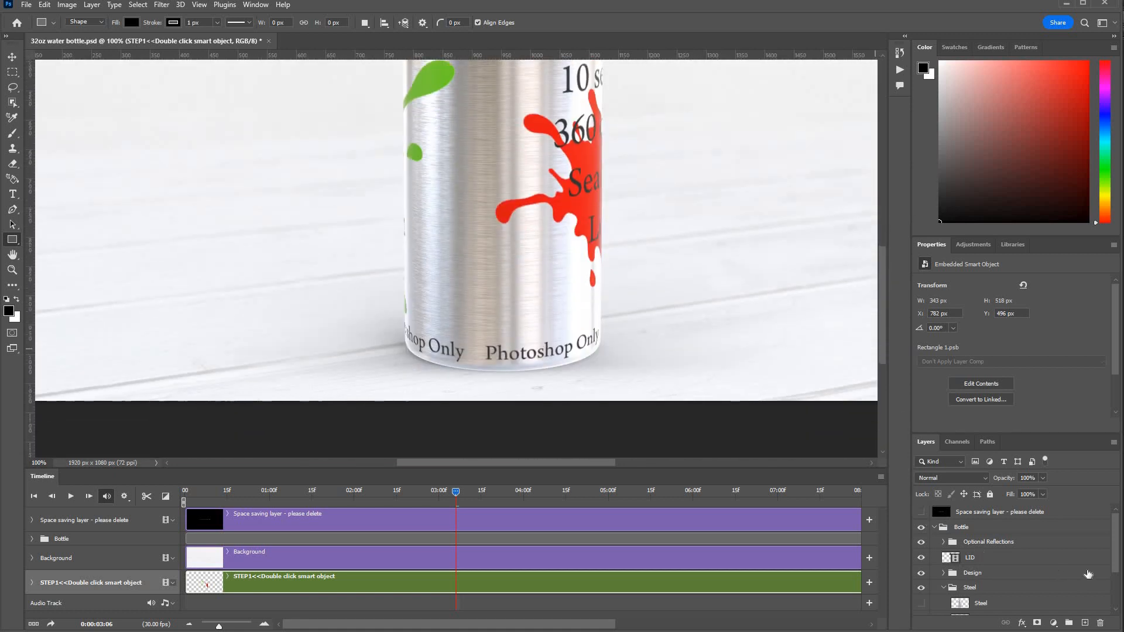
{"action": "scroll", "coordinate": [921, 563], "scroll_direction": "down", "scroll_amount": 2}
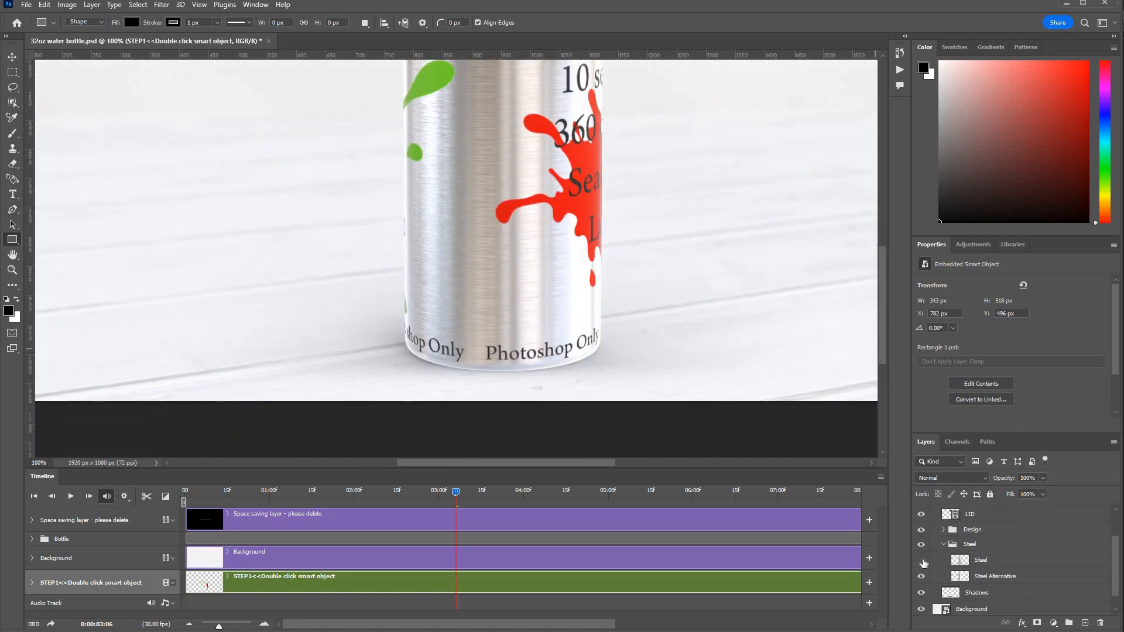
{"action": "left_click", "coordinate": [922, 561]}
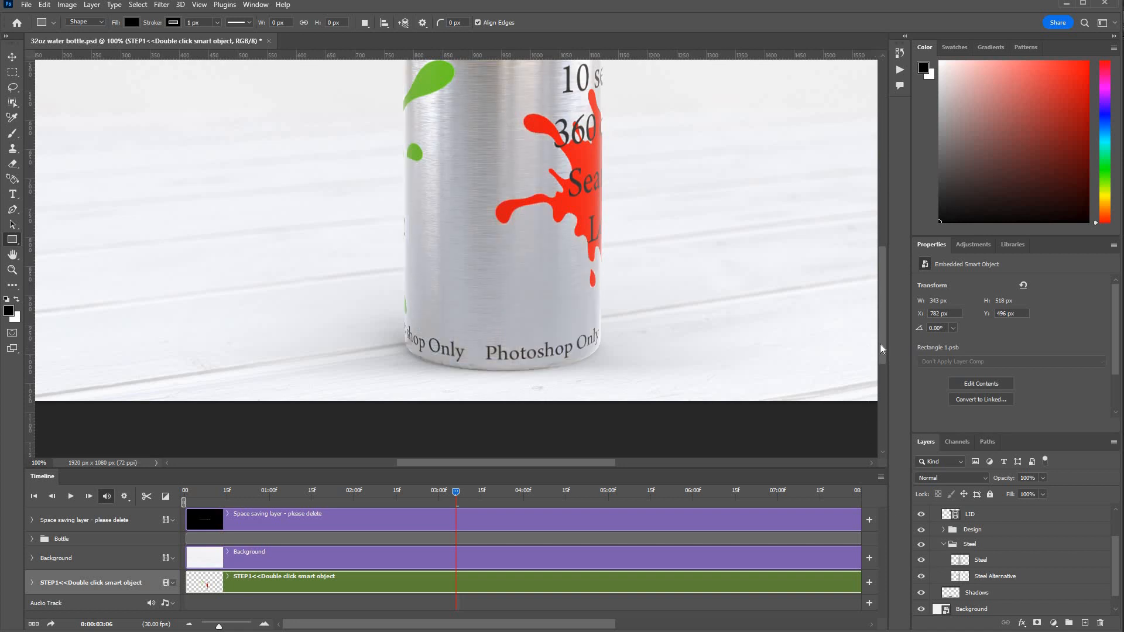
Examine the Steel finish over the whole bottle, and move the timeline to 0:00:05:09 for a closer view of the red splash
{"action": "scroll", "coordinate": [881, 272], "scroll_direction": "up", "scroll_amount": 3}
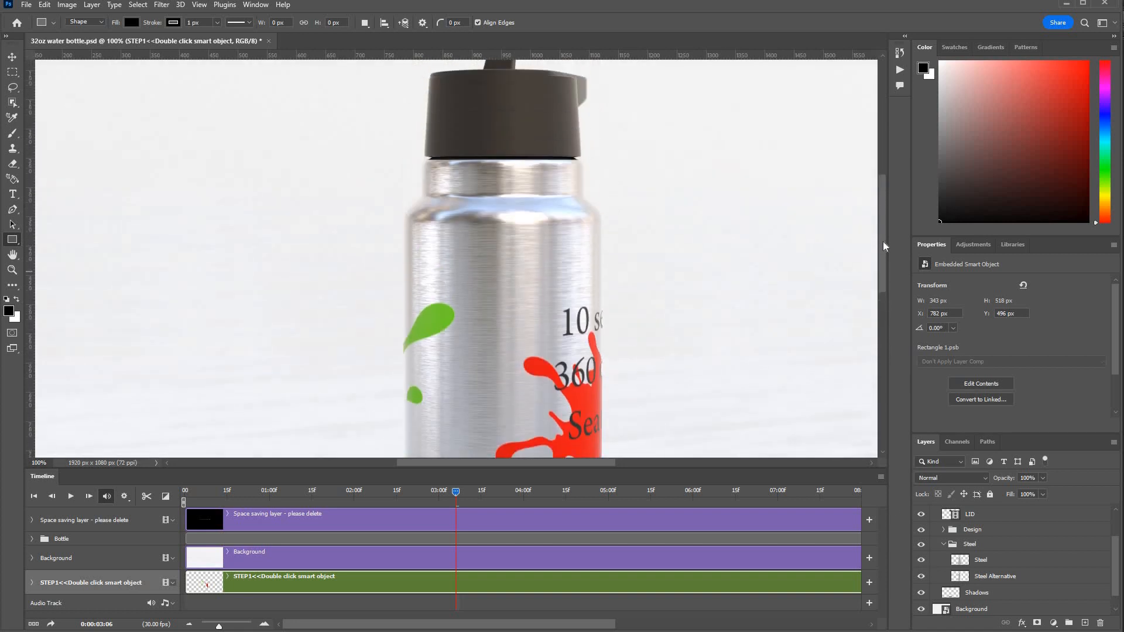
{"action": "scroll", "coordinate": [682, 267], "scroll_direction": "up", "scroll_amount": 6}
{"action": "scroll", "coordinate": [682, 261], "scroll_direction": "down", "scroll_amount": 3}
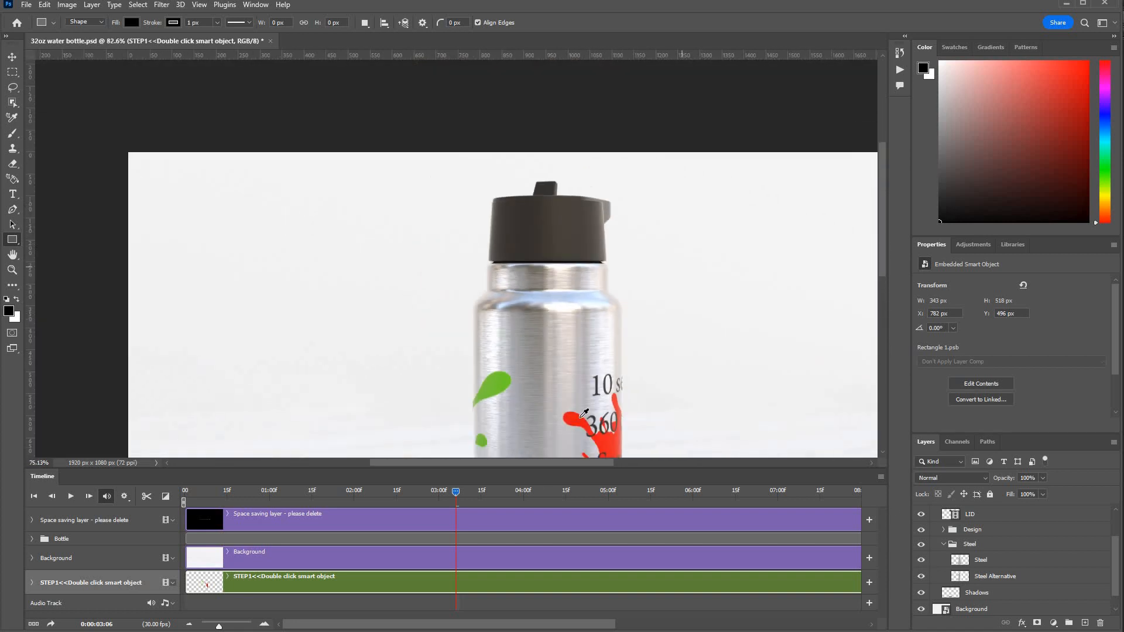
{"action": "left_click_drag", "start_coordinate": [611, 463], "coordinate": [660, 463]}
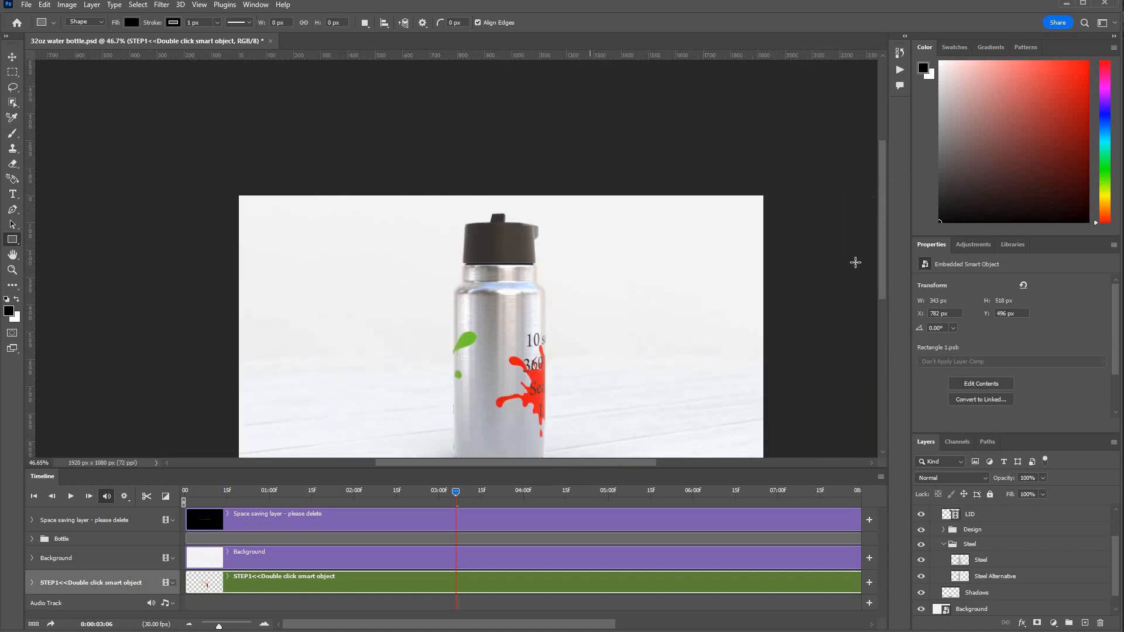
{"action": "scroll", "coordinate": [882, 304], "scroll_direction": "down", "scroll_amount": 4}
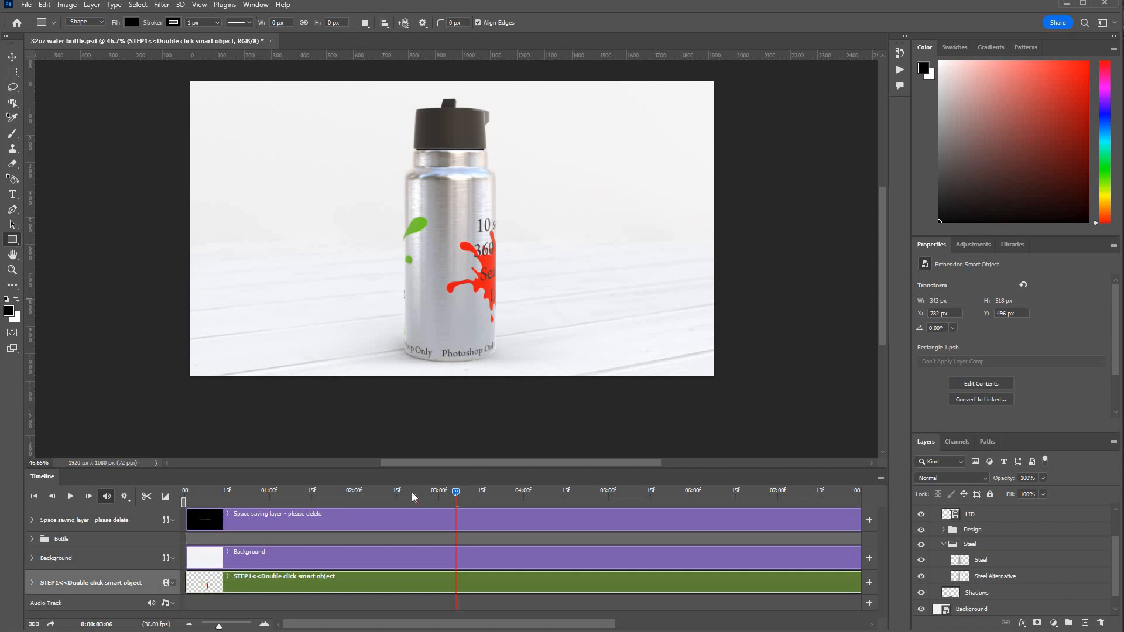
{"action": "left_click", "coordinate": [396, 495]}
{"action": "left_click_drag", "start_coordinate": [573, 500], "coordinate": [614, 499]}
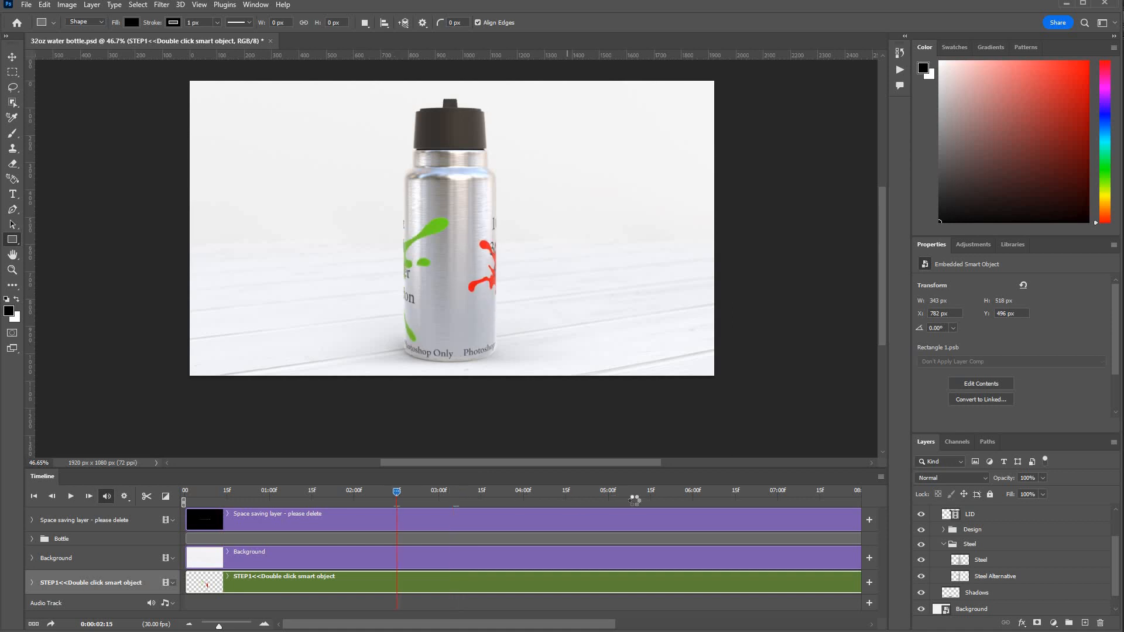
{"action": "scroll", "coordinate": [514, 263], "scroll_direction": "up", "scroll_amount": 6}
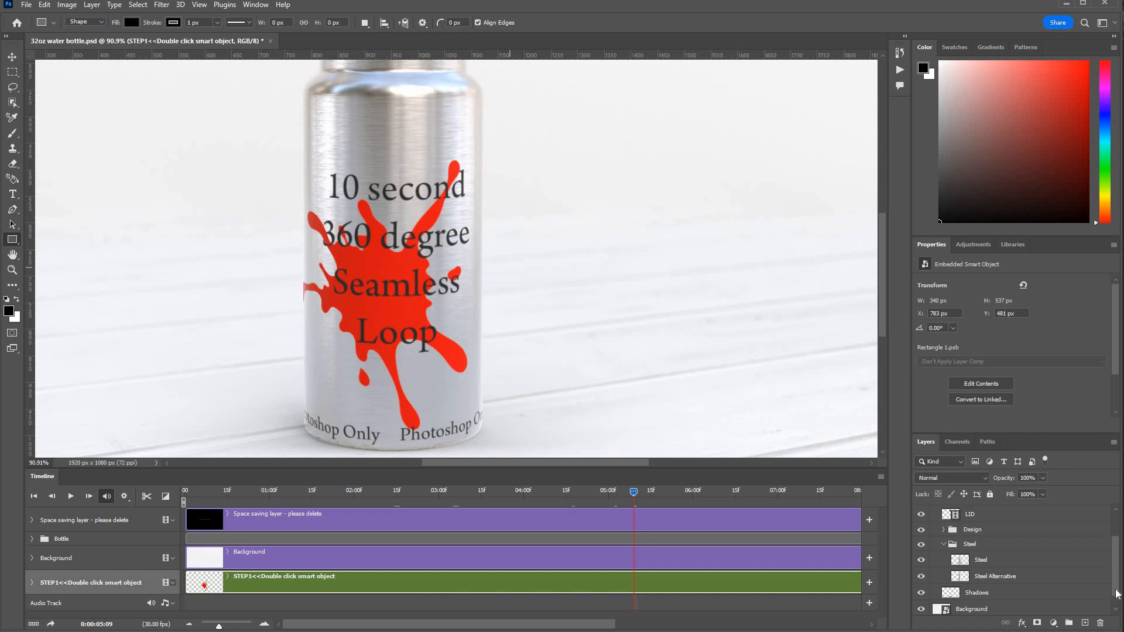
Look through the layers of the Design group and set the group's blend mode to Multiply
{"action": "scroll", "coordinate": [1117, 592], "scroll_direction": "up", "scroll_amount": 3}
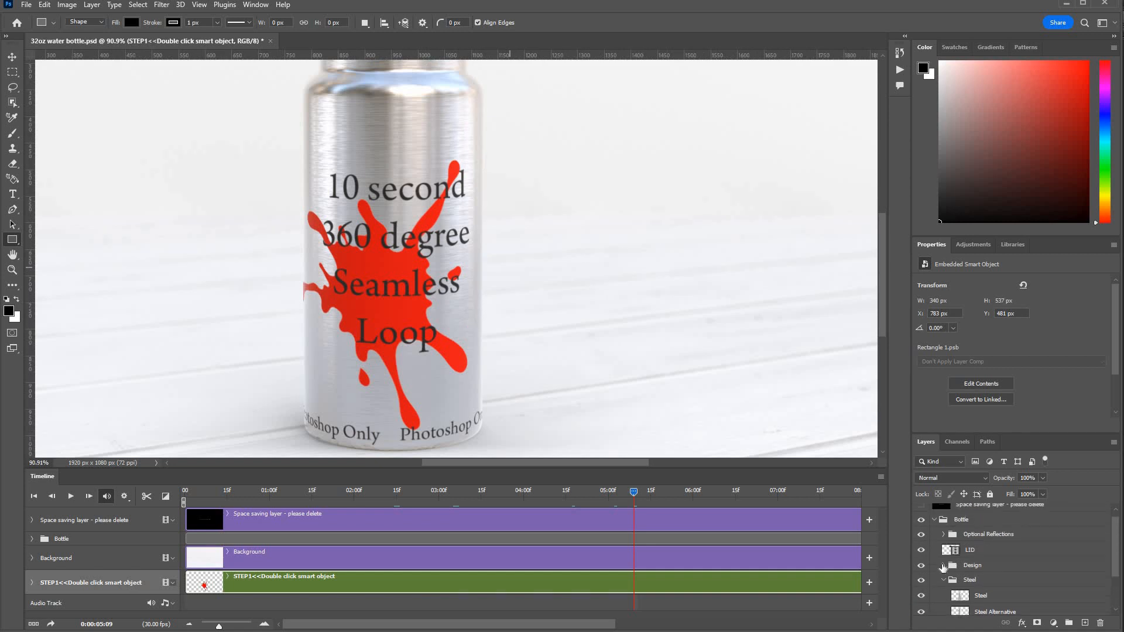
{"action": "left_click", "coordinate": [943, 565]}
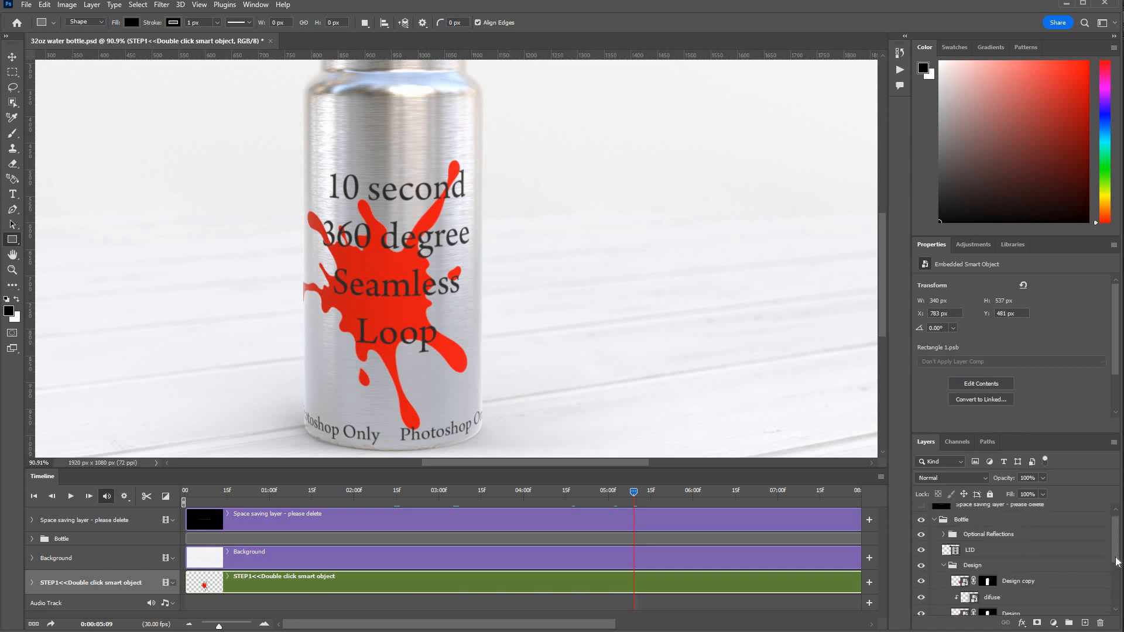
{"action": "scroll", "coordinate": [1117, 564], "scroll_direction": "down", "scroll_amount": 4}
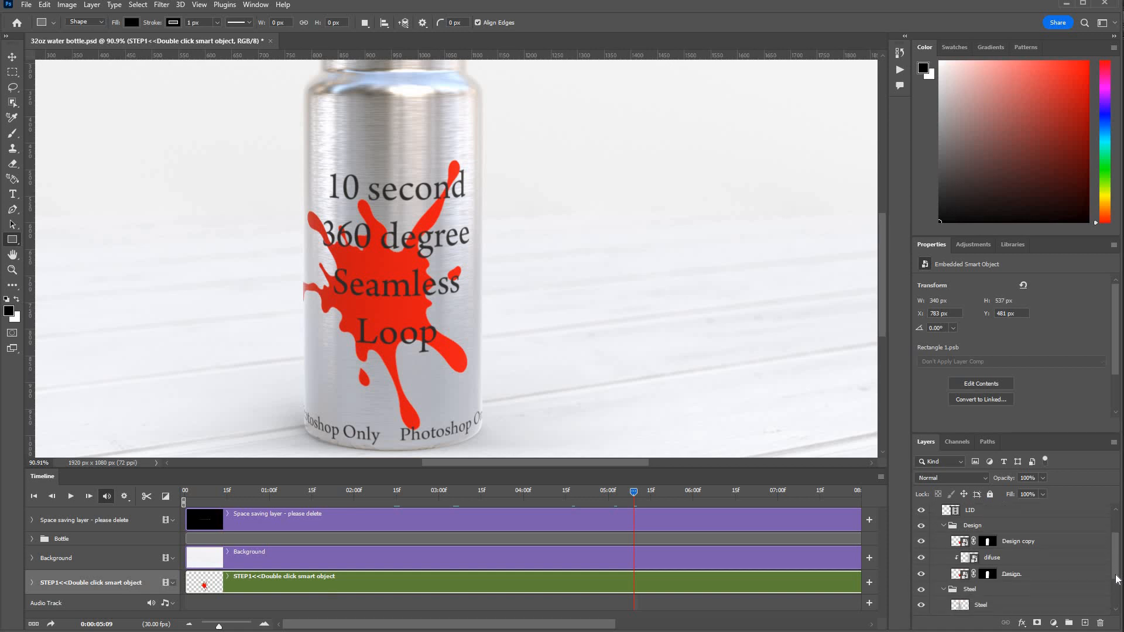
{"action": "scroll", "coordinate": [1116, 566], "scroll_direction": "up", "scroll_amount": 1}
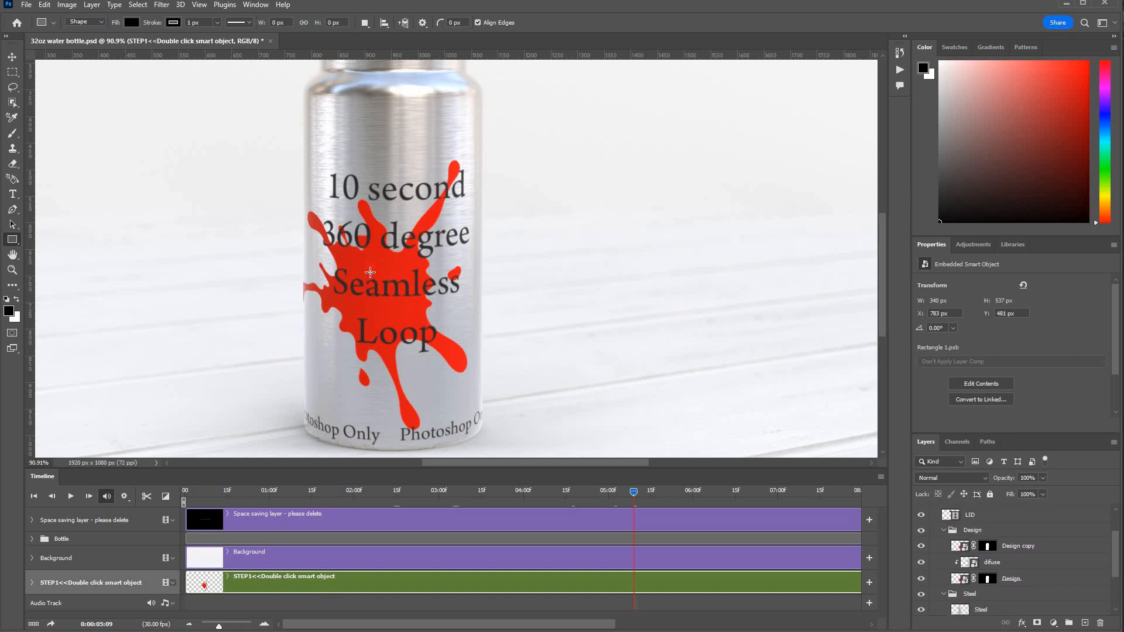
{"action": "left_click", "coordinate": [942, 530]}
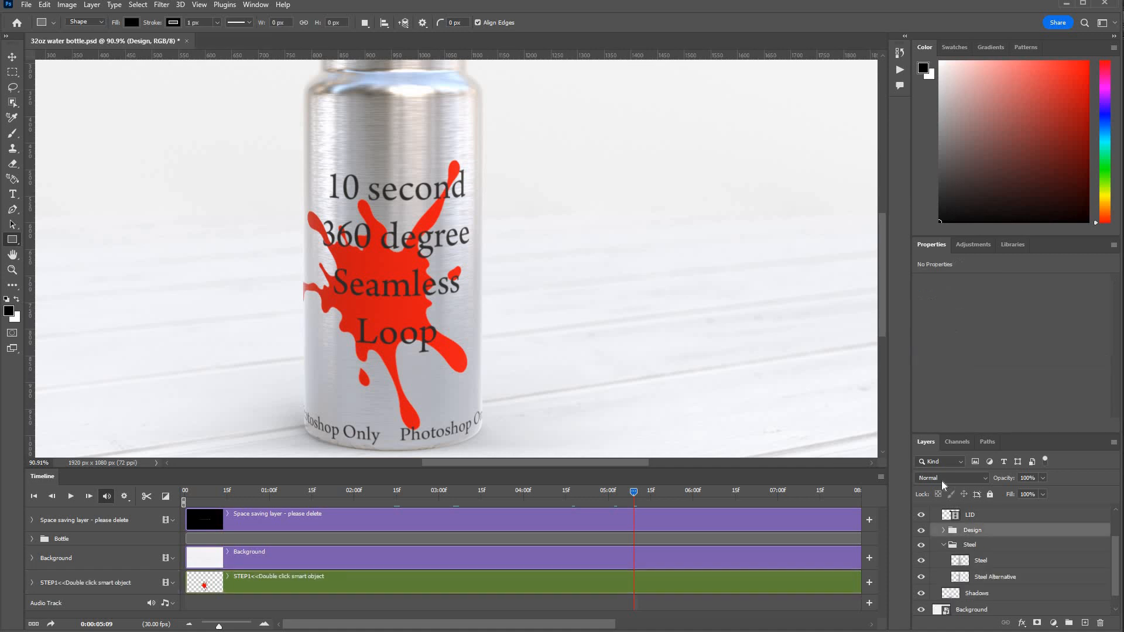
{"action": "left_click", "coordinate": [943, 477]}
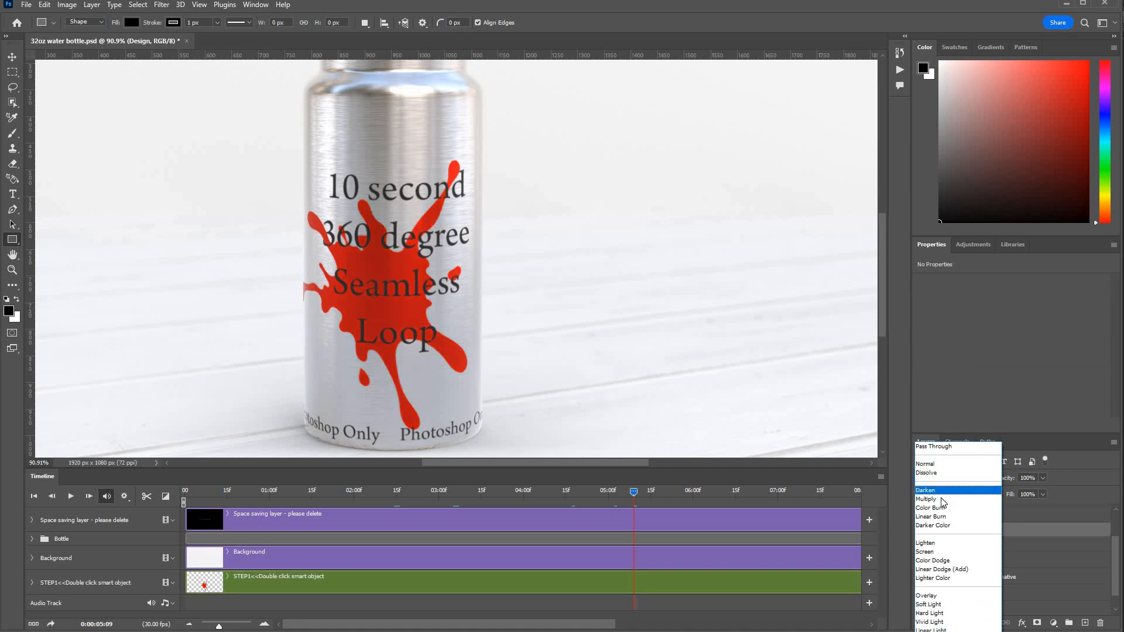
{"action": "key", "text": "Return"}
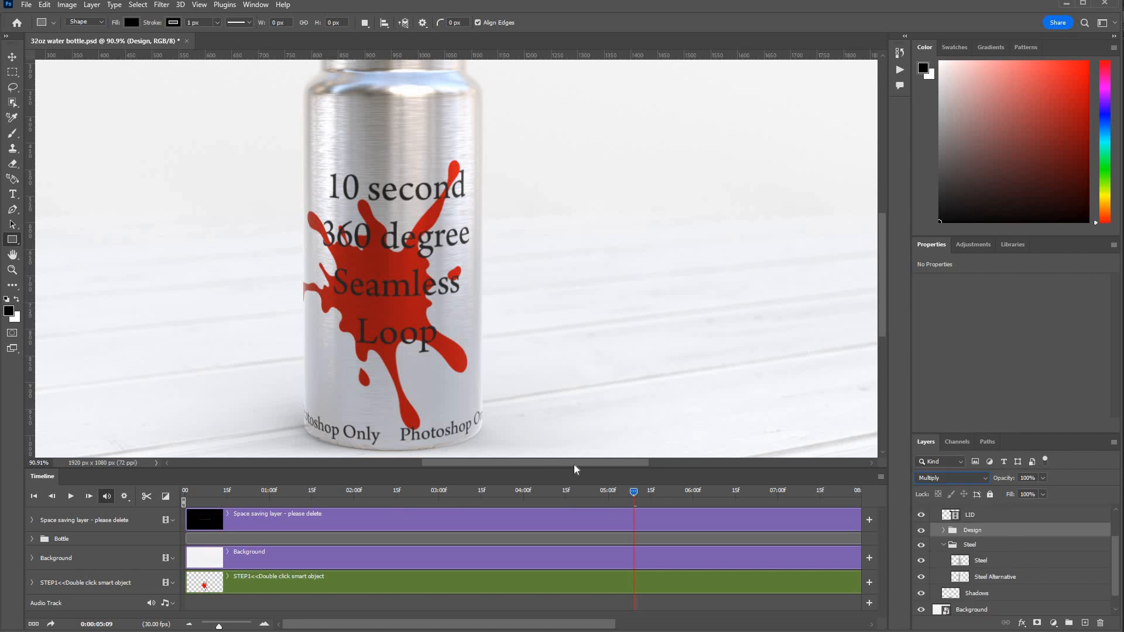
Preview the multiplied artwork through the bottle's rotation, ending at 0:00:07:16 on the timeline
{"action": "mouse_move", "coordinate": [542, 464]}
{"action": "left_mouse_down"}
{"action": "mouse_move", "coordinate": [607, 465]}
{"action": "mouse_move", "coordinate": [547, 465]}
{"action": "left_mouse_up"}
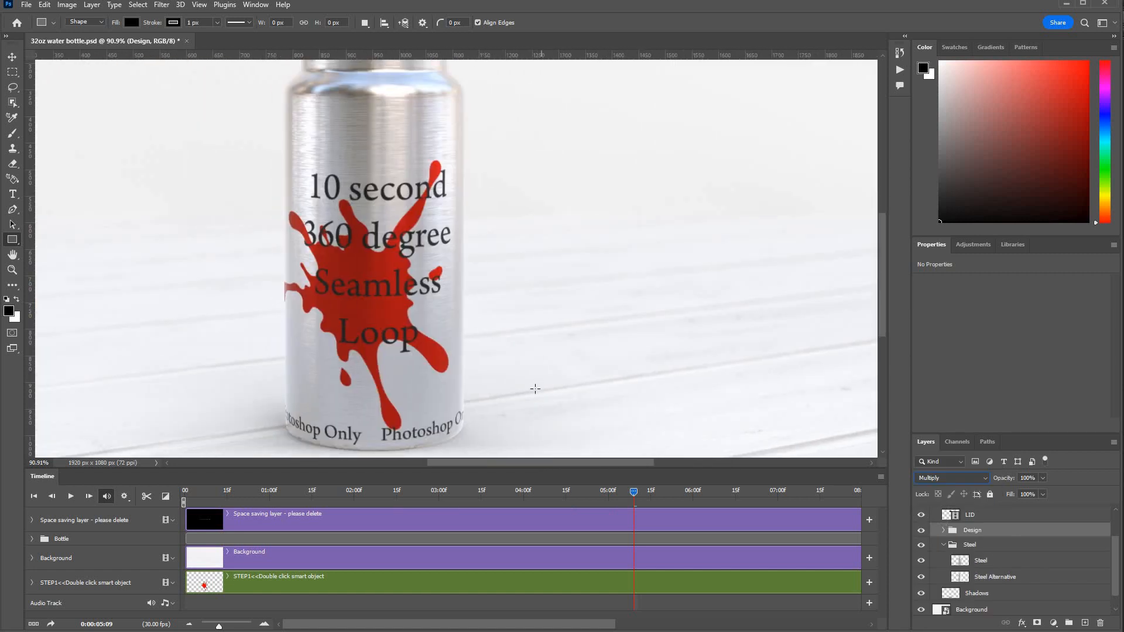
{"action": "left_click_drag", "start_coordinate": [631, 495], "coordinate": [204, 486]}
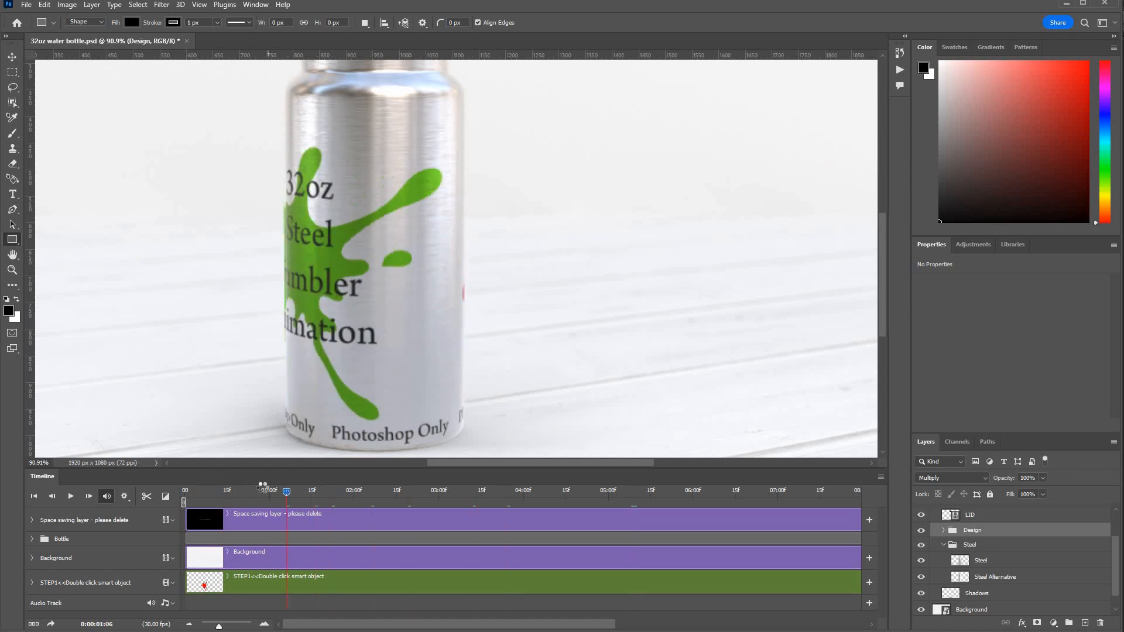
{"action": "left_click_drag", "start_coordinate": [590, 492], "coordinate": [824, 493]}
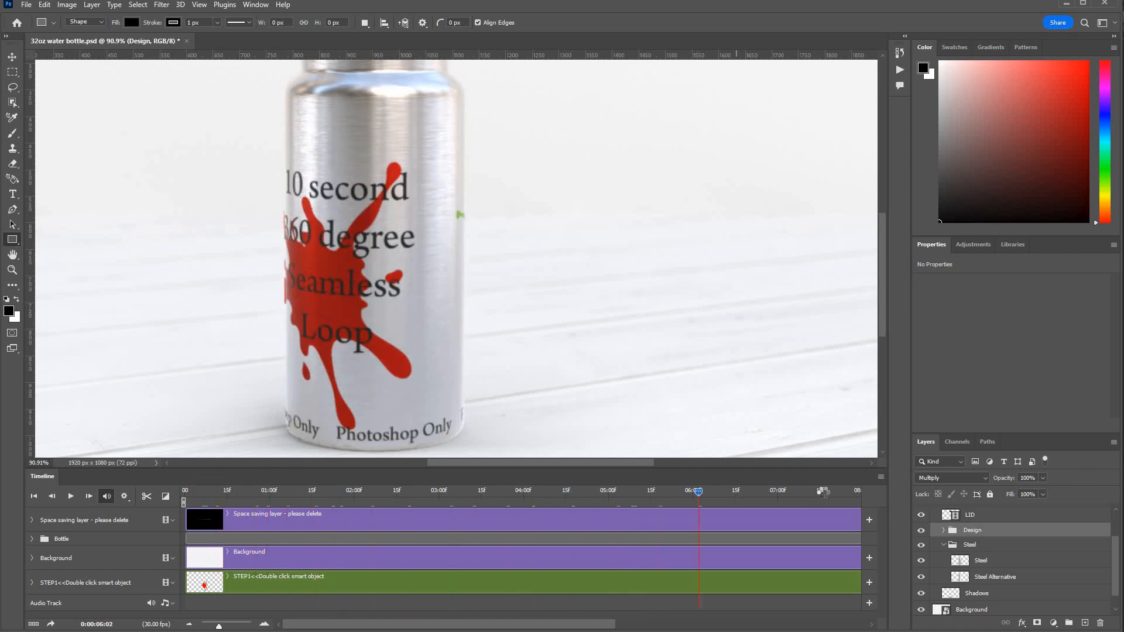
Hide the difuse layer in the Design group to check the artwork at other points of the rotation, and show the layer again
{"action": "left_click", "coordinate": [943, 530]}
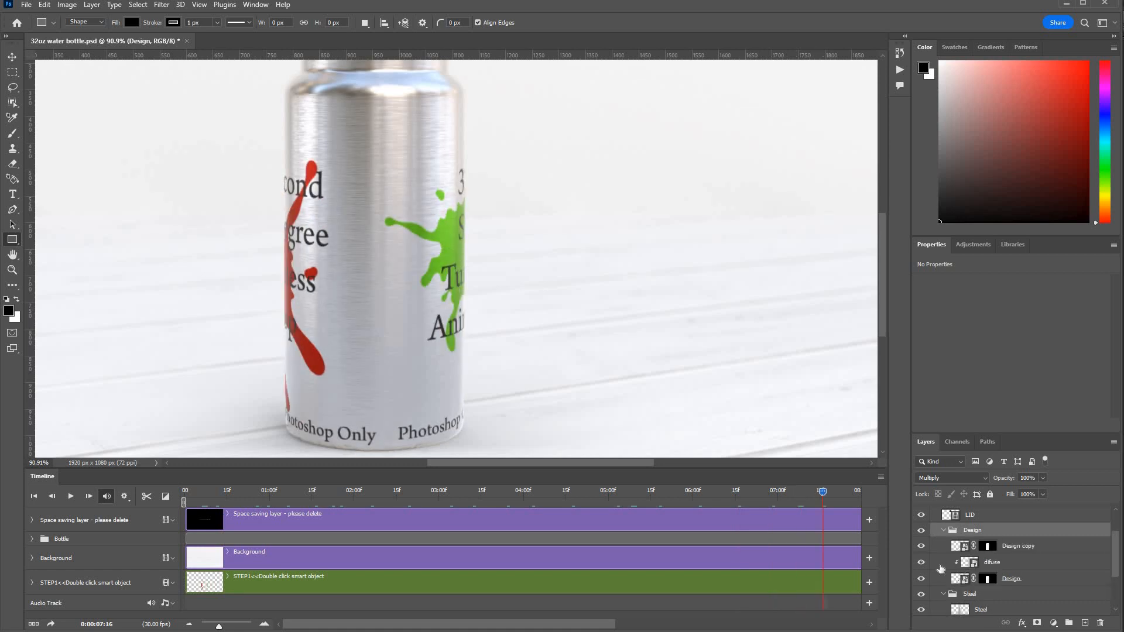
{"action": "left_click", "coordinate": [922, 563]}
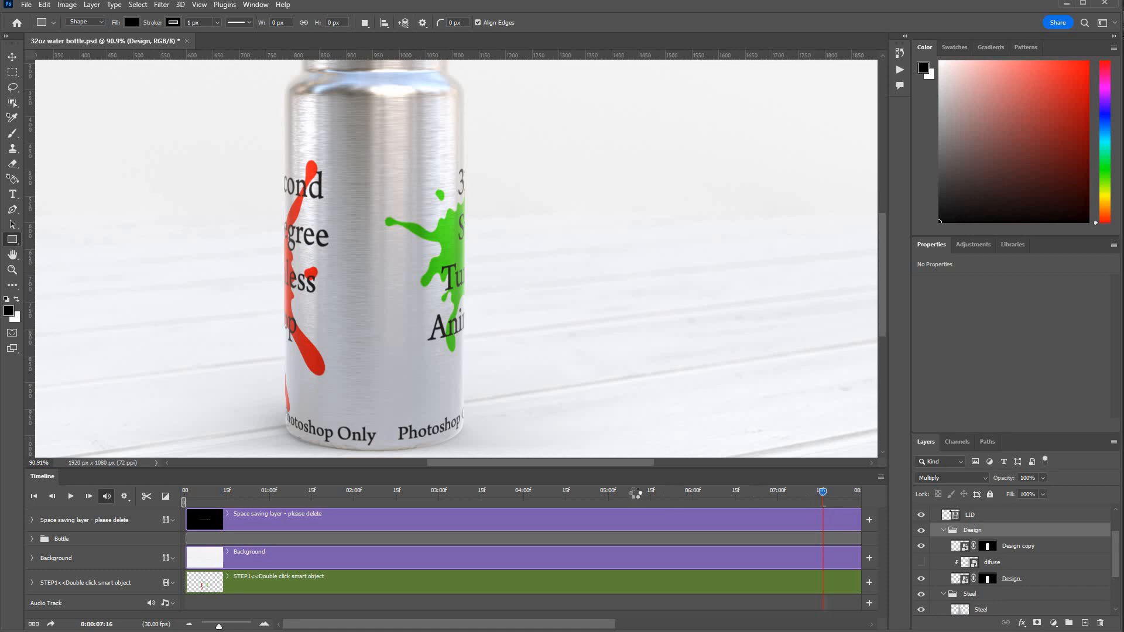
{"action": "left_click_drag", "start_coordinate": [635, 493], "coordinate": [430, 492]}
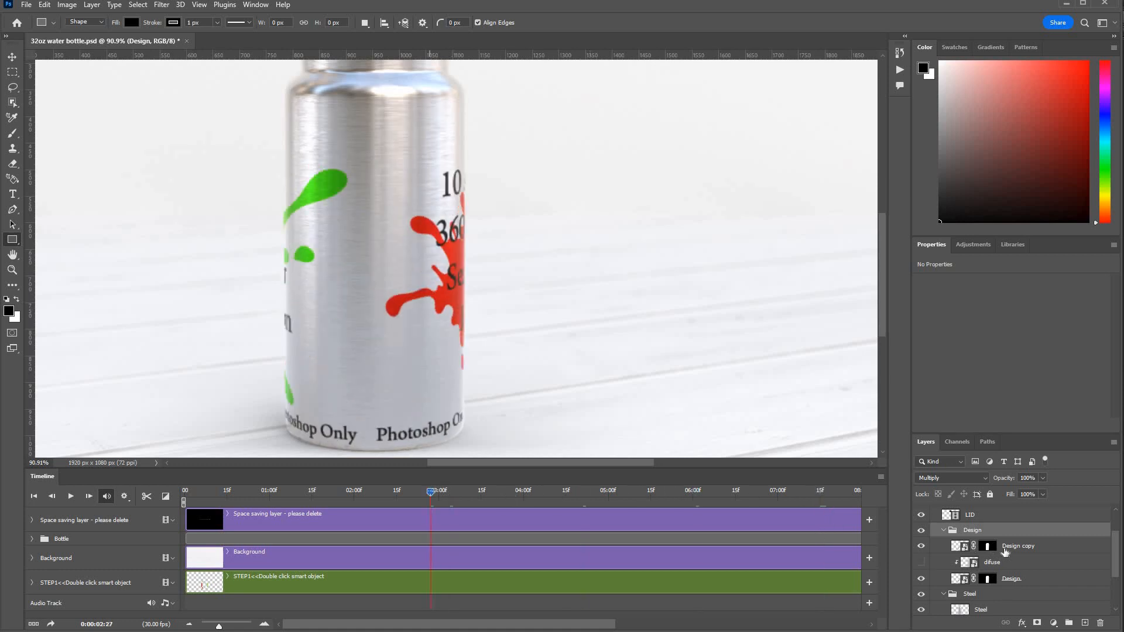
{"action": "left_click", "coordinate": [920, 563]}
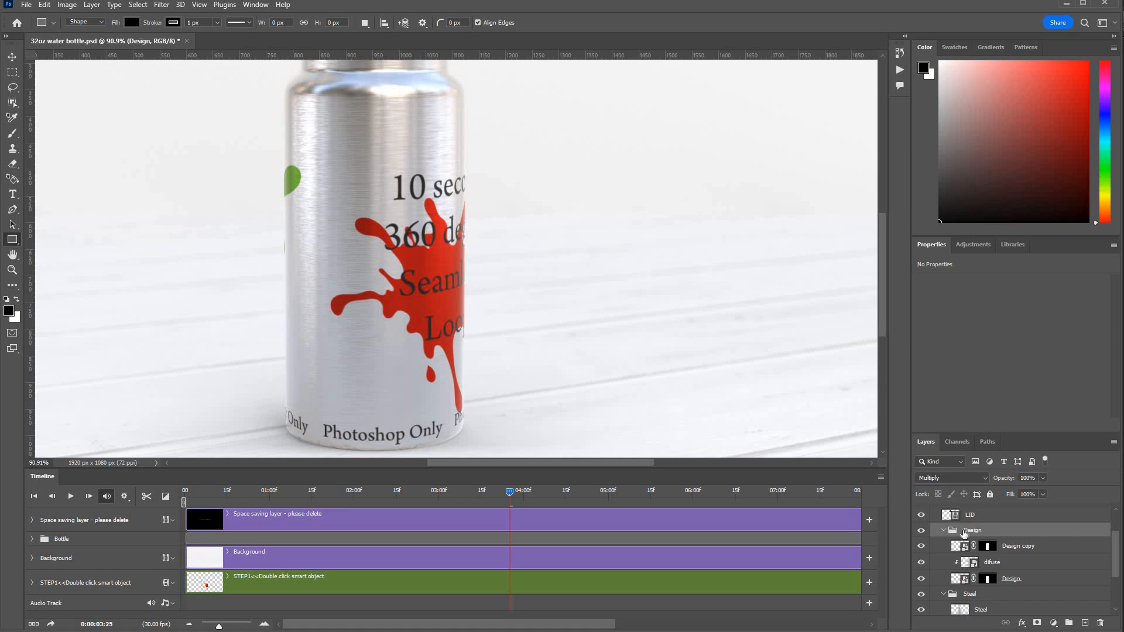
Compare the Design group's Normal and Multiply blend modes on the red splash, and leave the group set to Normal
{"action": "left_click", "coordinate": [933, 478]}
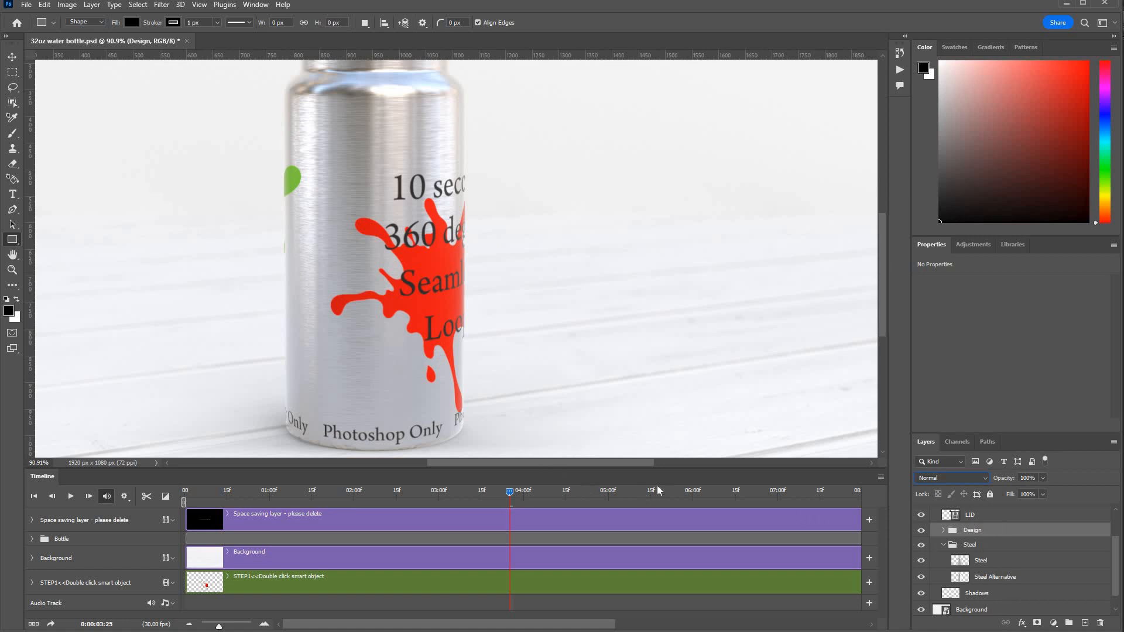
{"action": "left_click", "coordinate": [944, 478]}
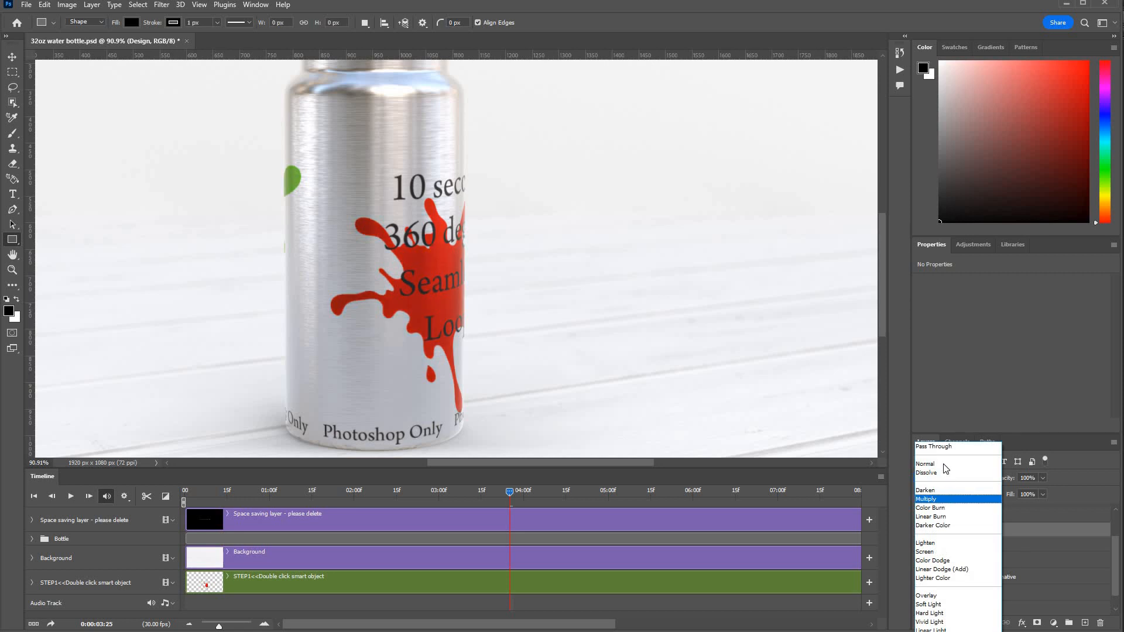
{"action": "key", "text": "Up"}
{"action": "key", "text": "Up"}
{"action": "key", "text": "Up"}
{"action": "key", "text": "Return"}
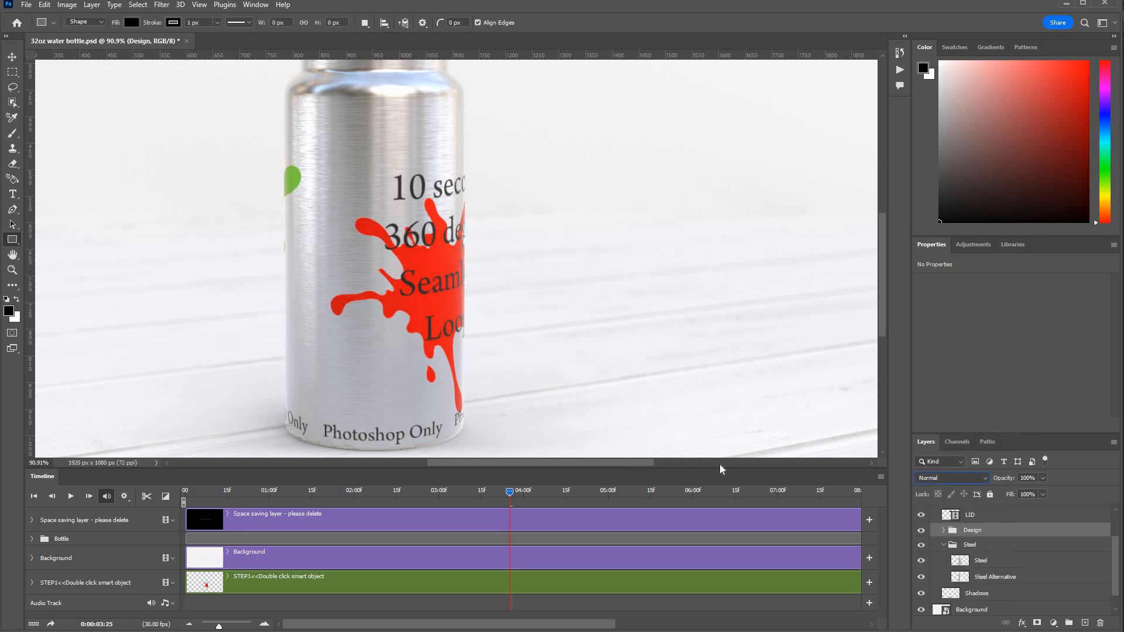
{"action": "left_click_drag", "start_coordinate": [616, 462], "coordinate": [606, 463]}
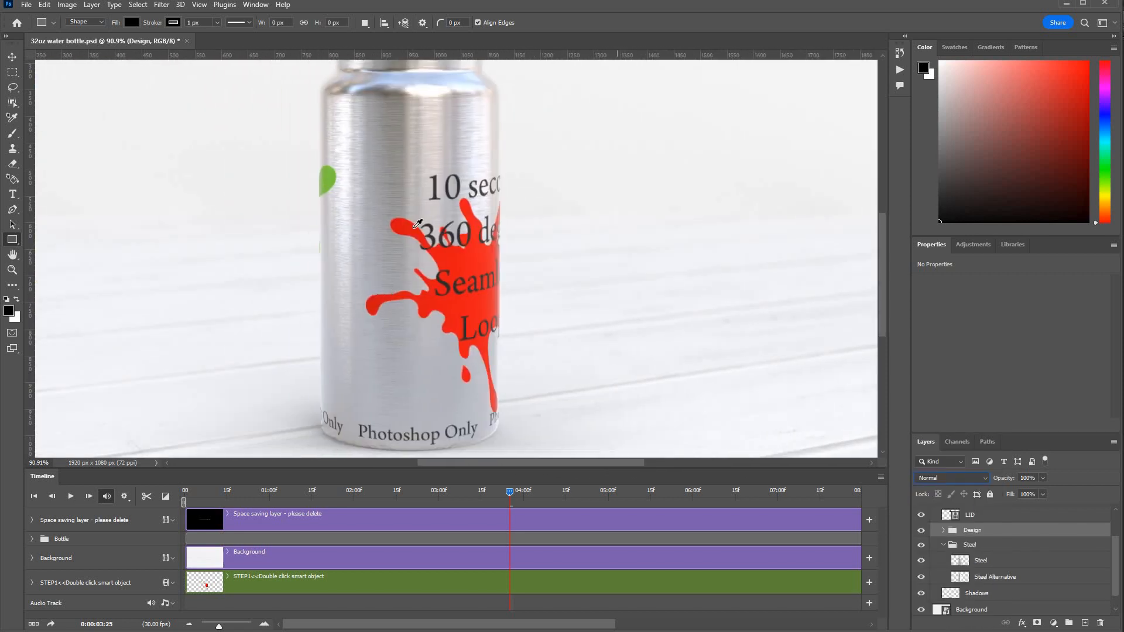